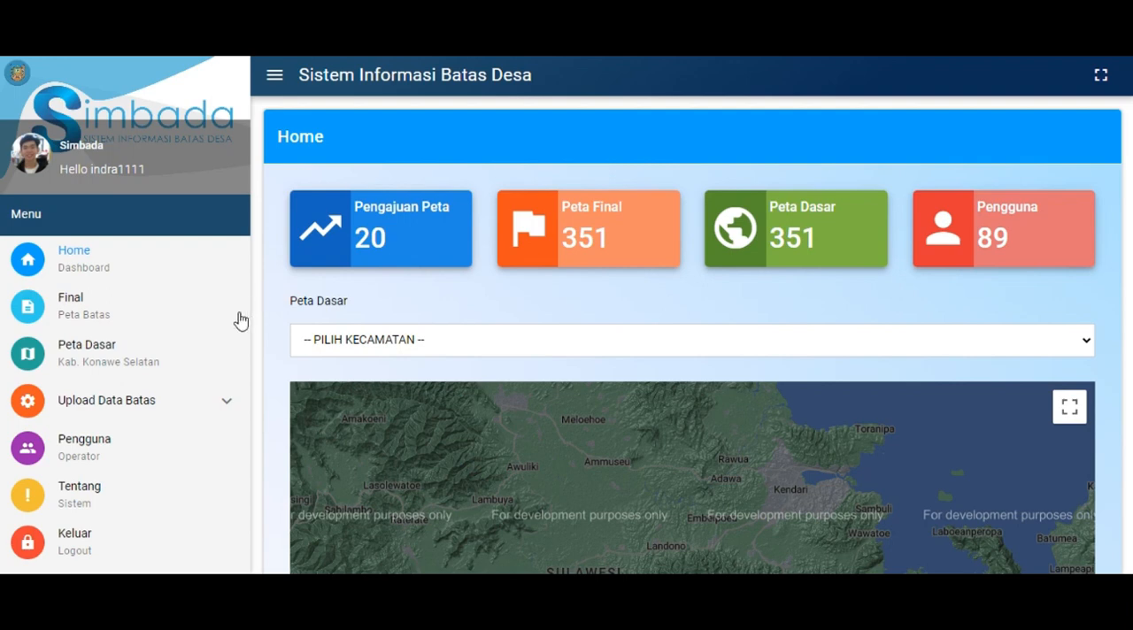
Open the Peta Dasar base map of Kab. Konawe Selatan and dismiss the Google Maps notice
click(190, 363)
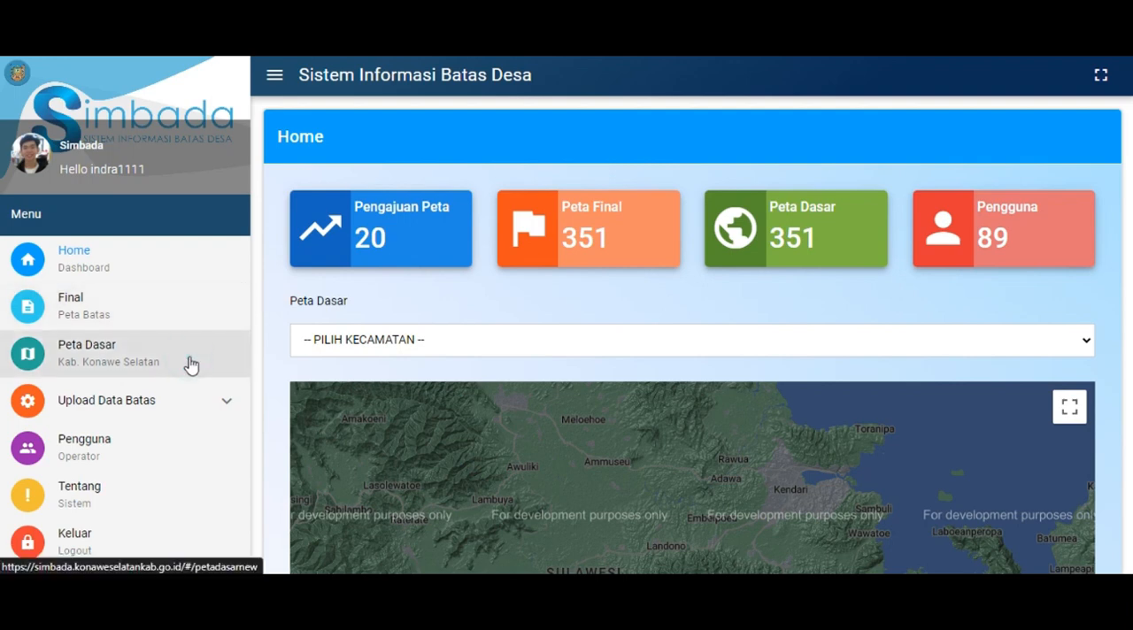
scroll(192, 366, down, 1)
click(125, 371)
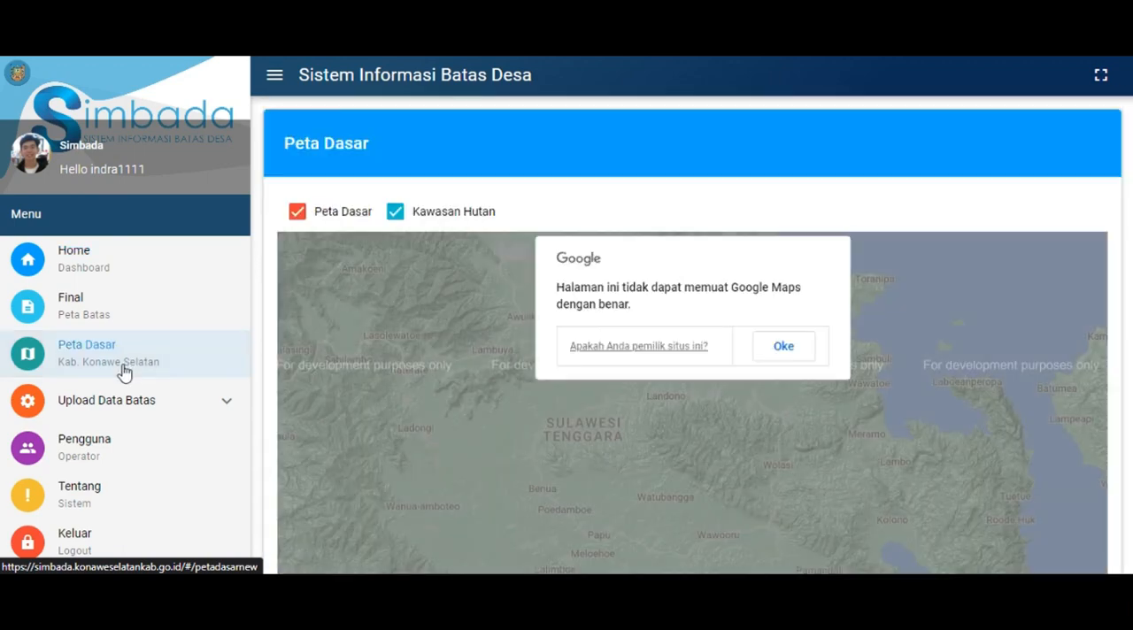
click(769, 345)
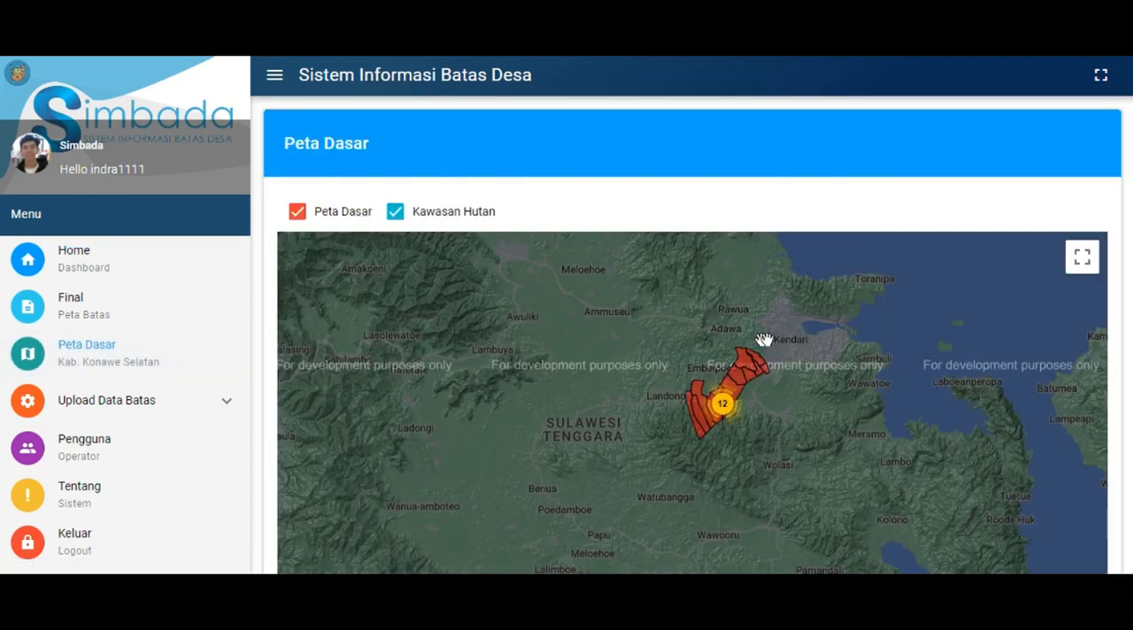
Identify the Langgea, Ranomeeto and Laikaha village zones from their markers in the red area near Kendari, and dismiss the last notification
scroll(1120, 331, down, 1)
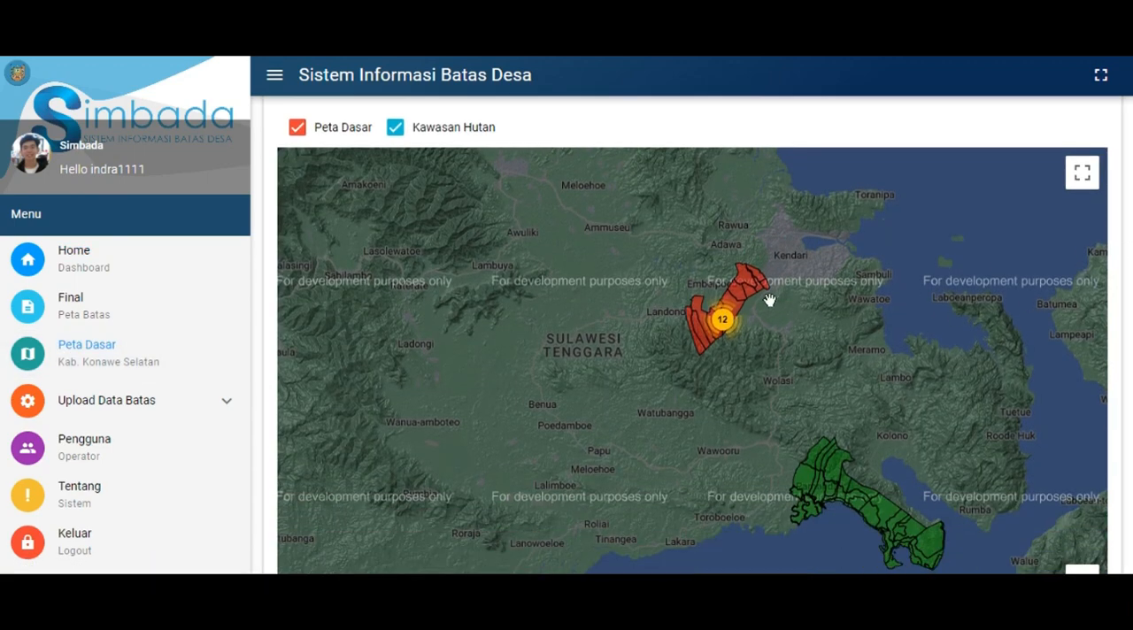
scroll(766, 292, up, 3)
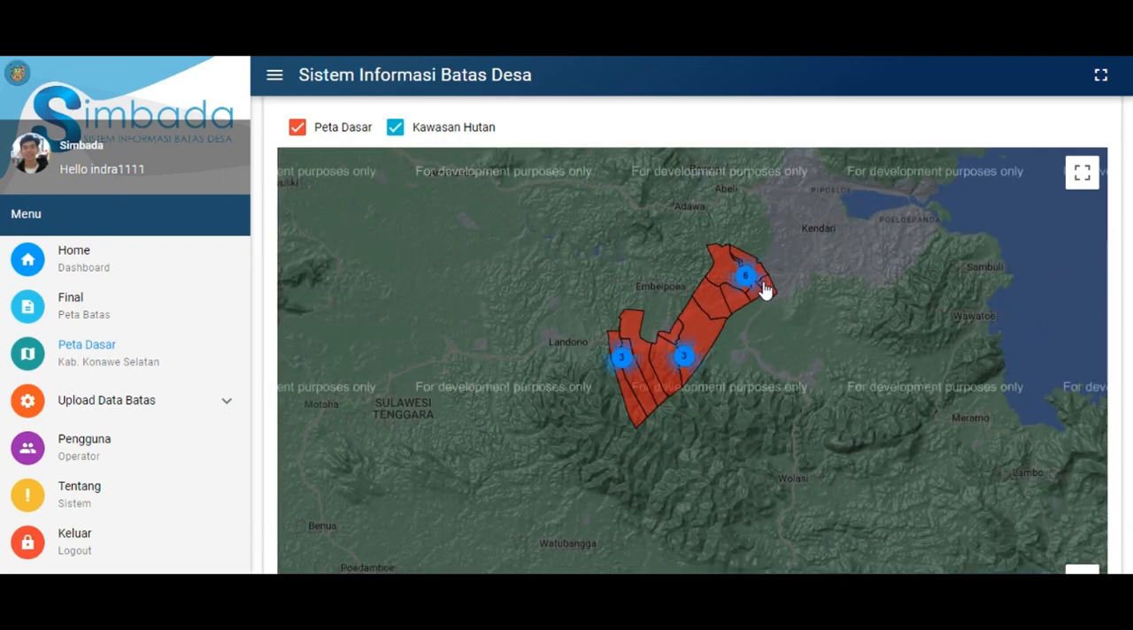
scroll(764, 291, up, 2)
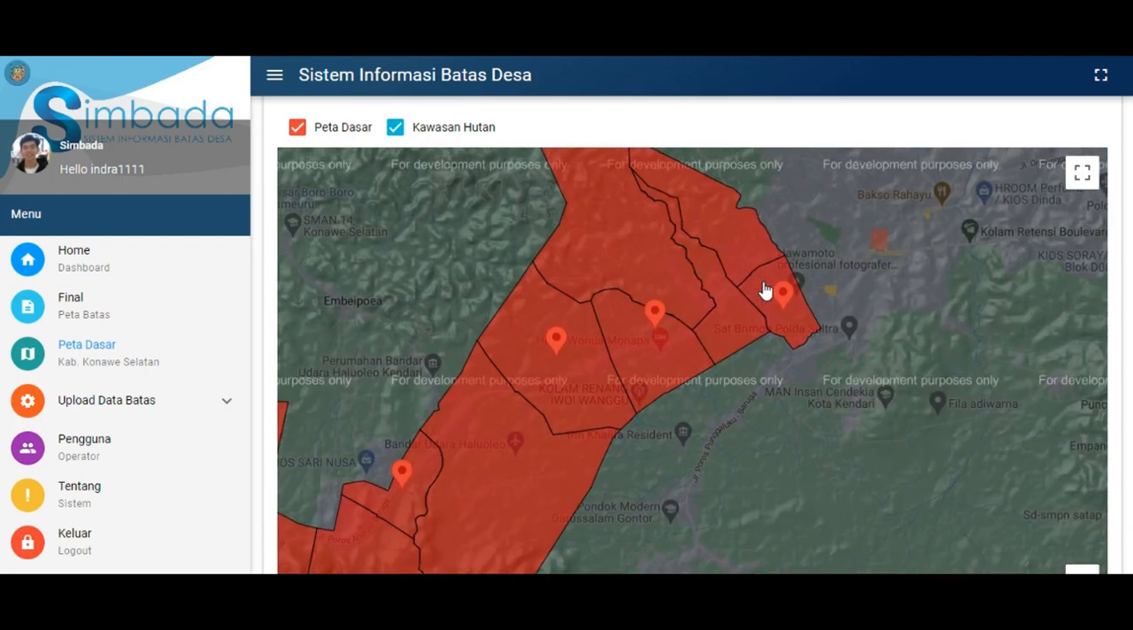
scroll(882, 274, up, 1)
drag(900, 273, 974, 385)
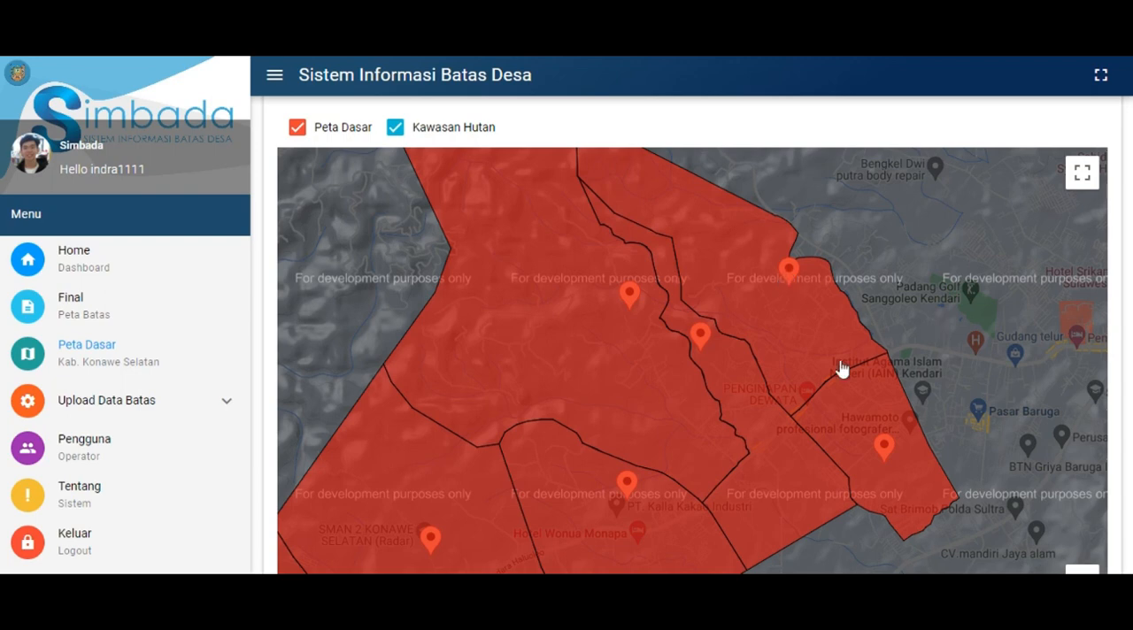
click(790, 277)
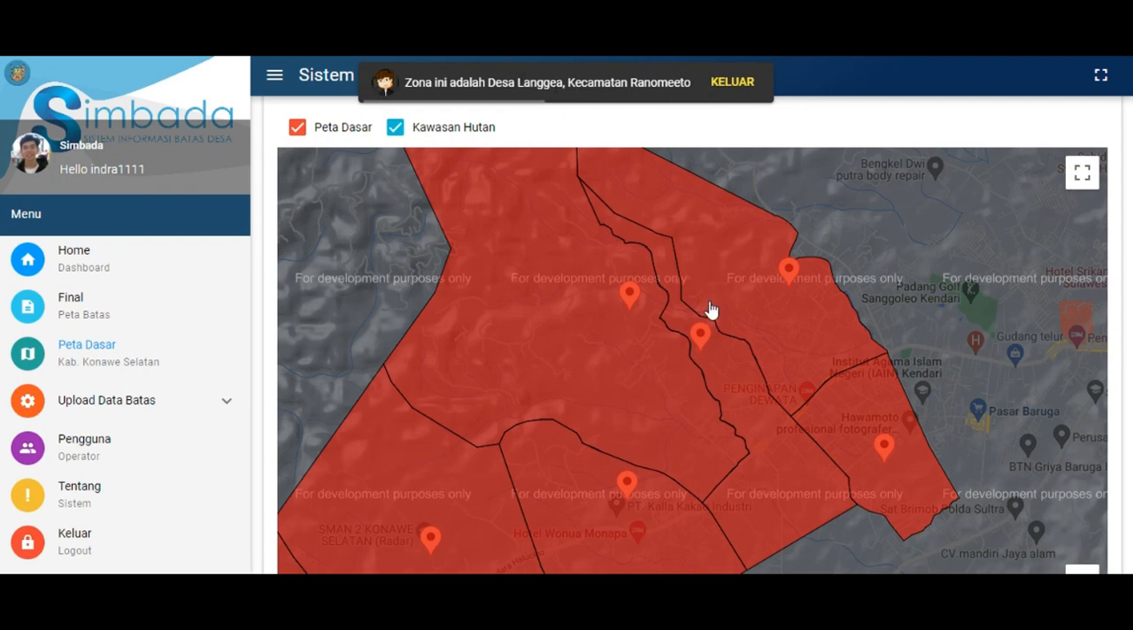
click(698, 345)
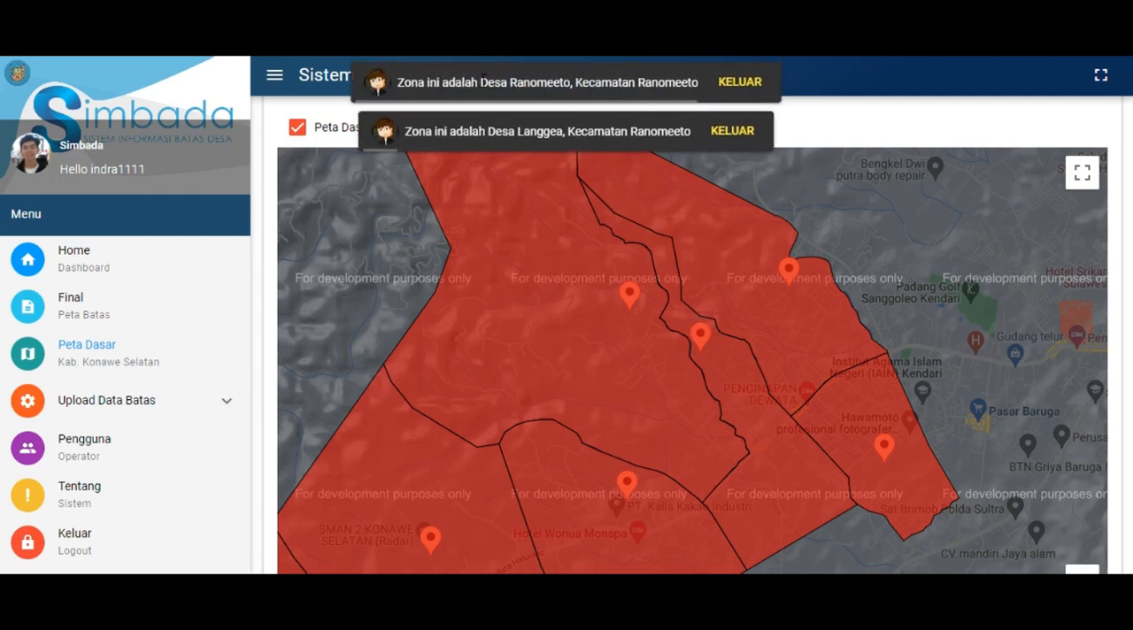
drag(481, 82, 589, 82)
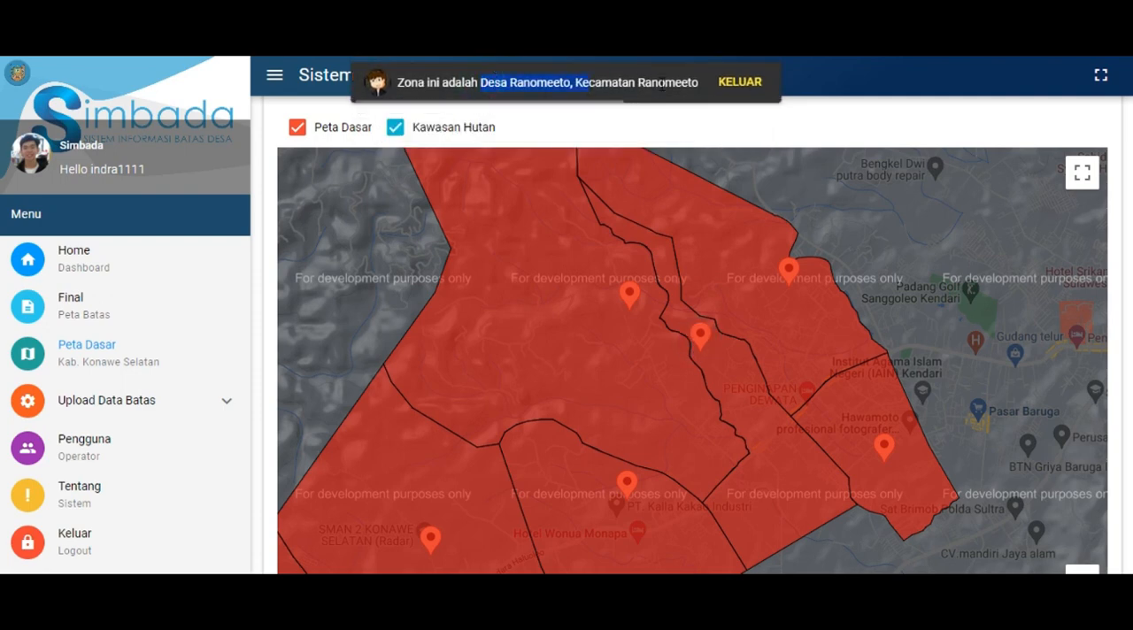
click(631, 301)
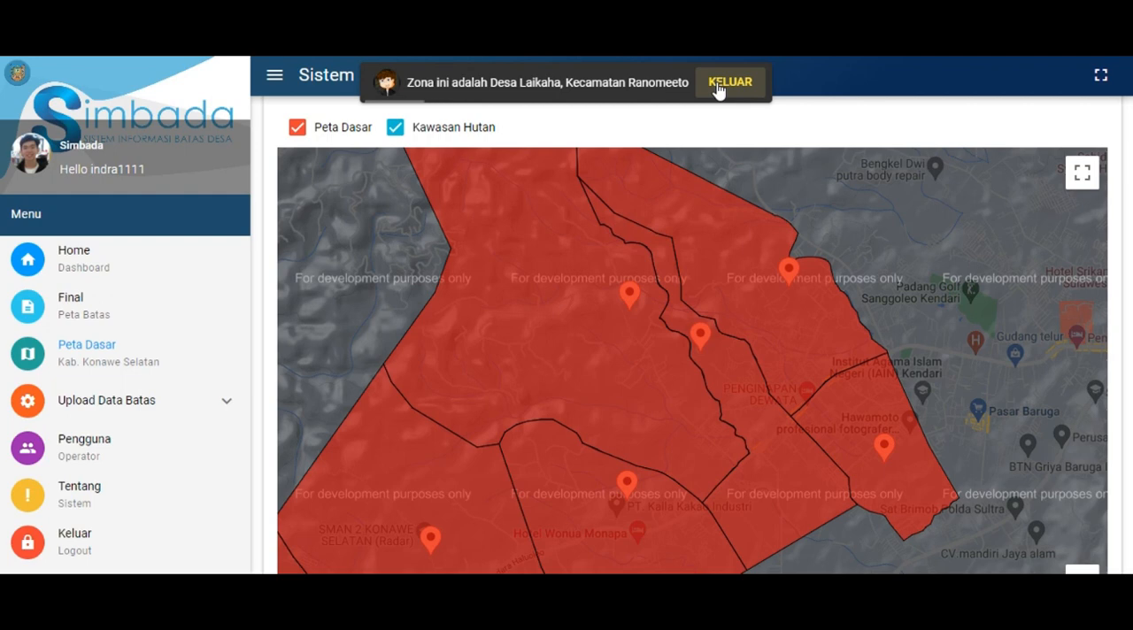
click(719, 89)
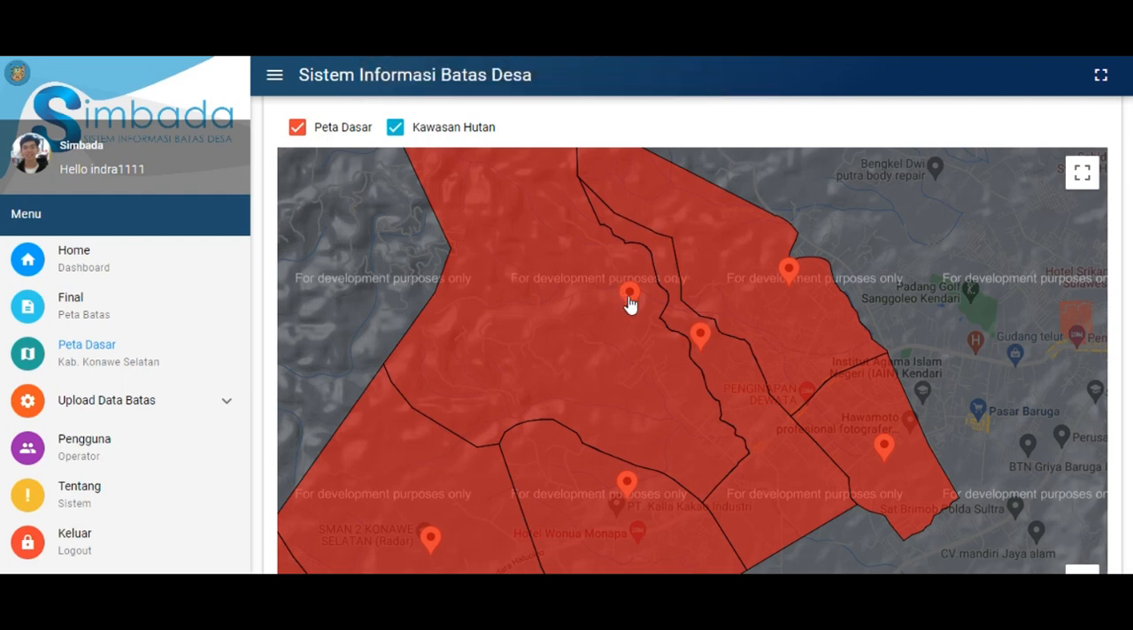
Open the location details of Desa Laikaha and check the coordinates of the single red marker on its western boundary
click(531, 295)
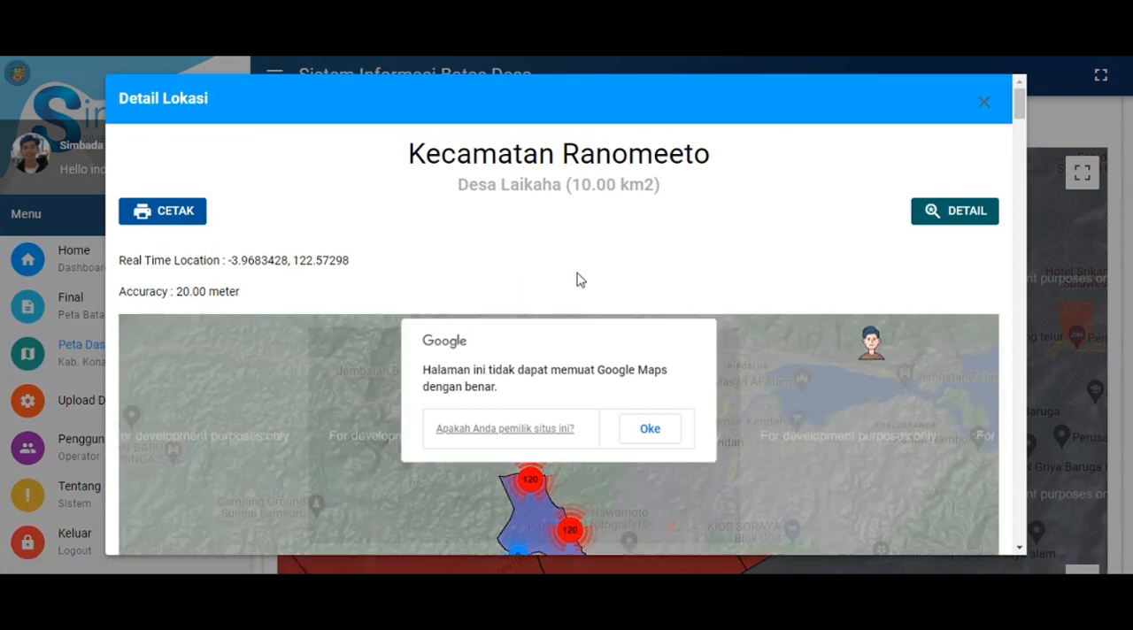
click(650, 423)
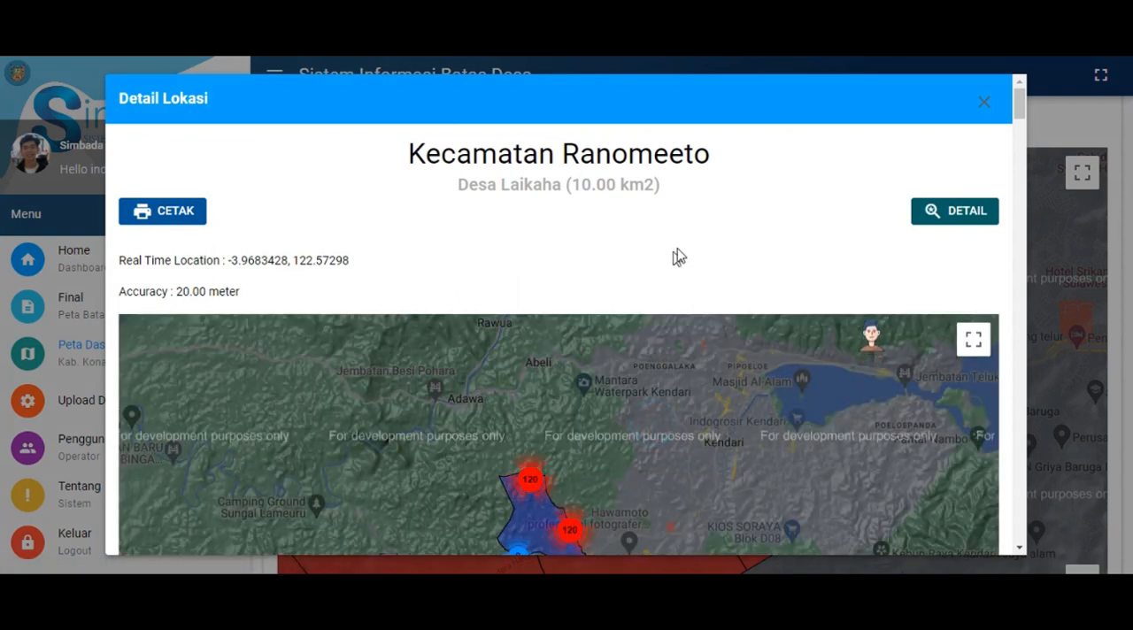
scroll(700, 247, down, 3)
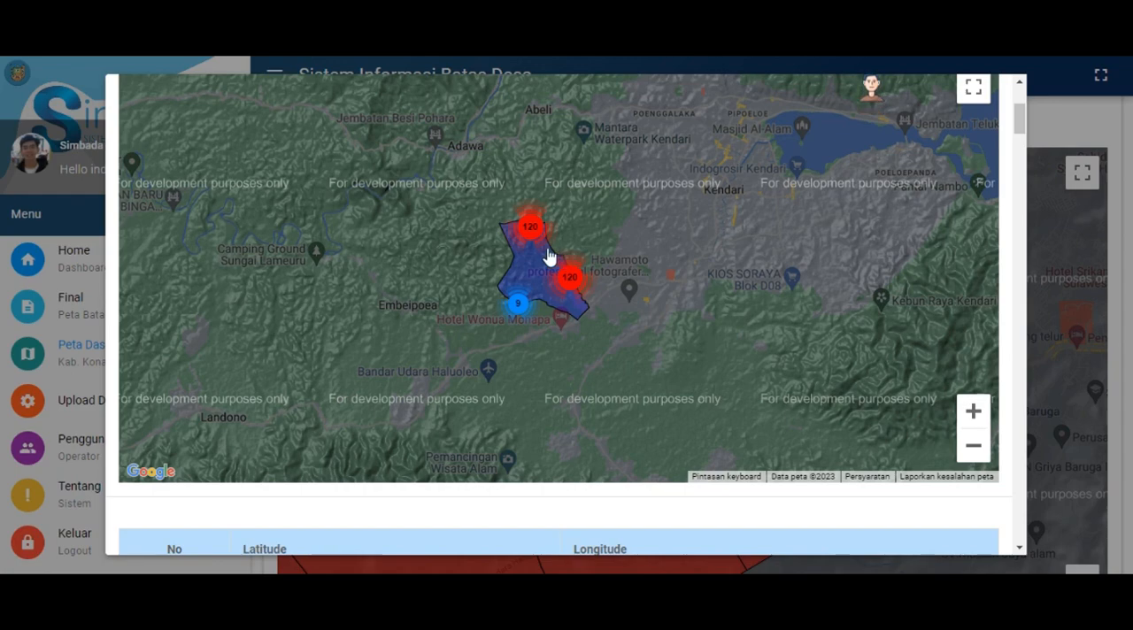
scroll(549, 255, up, 2)
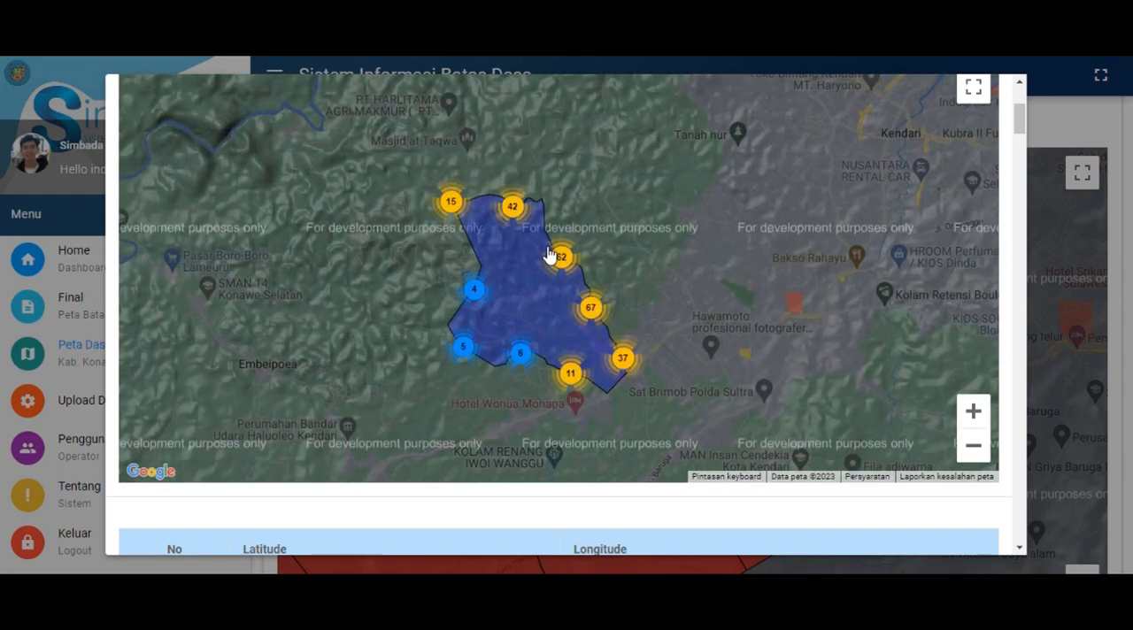
mouse_move(509, 286)
mouse_down()
mouse_move(568, 241)
mouse_move(551, 222)
mouse_up()
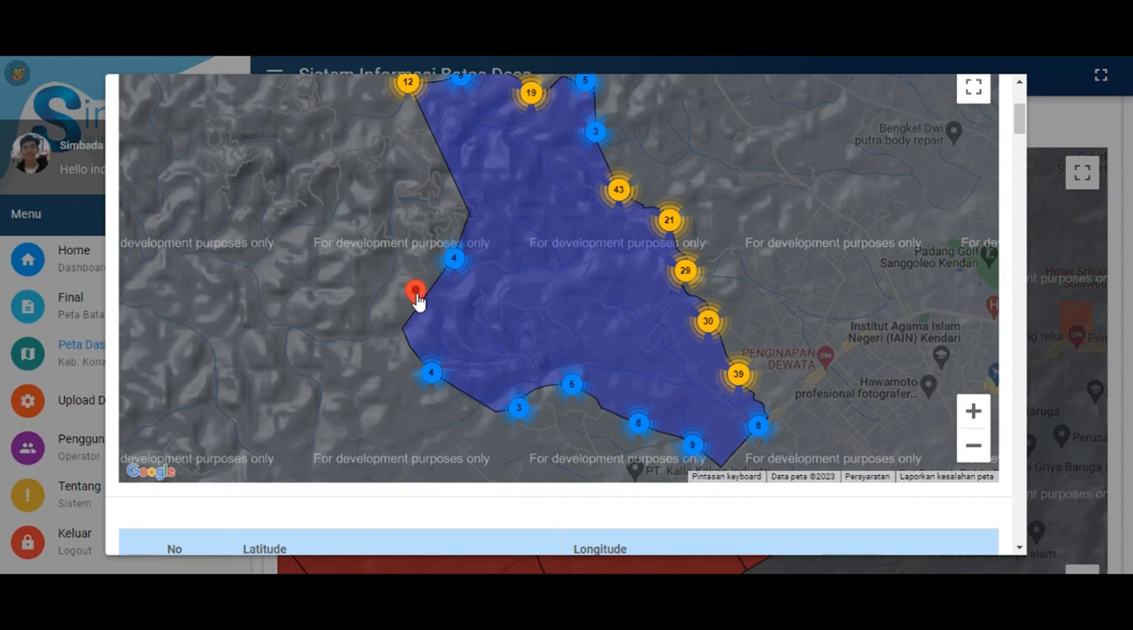
click(417, 298)
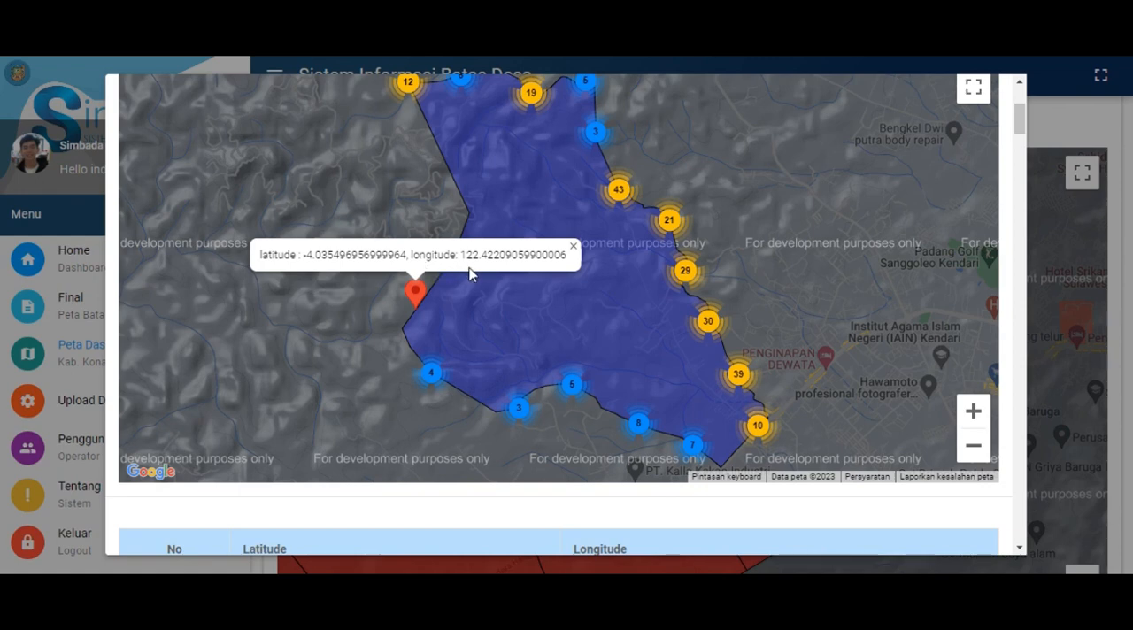
click(573, 249)
Review Desa Laikaha's table of boundary latitudes and longitudes down to row 249, and return to the start of the details
scroll(659, 364, down, 1)
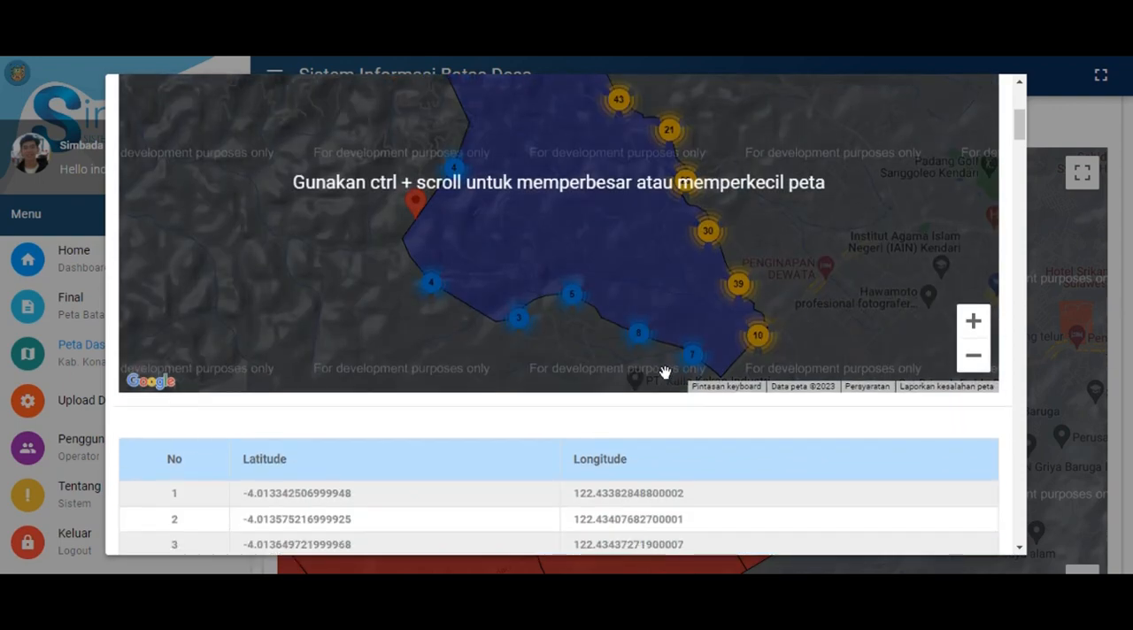
scroll(666, 372, down, 3)
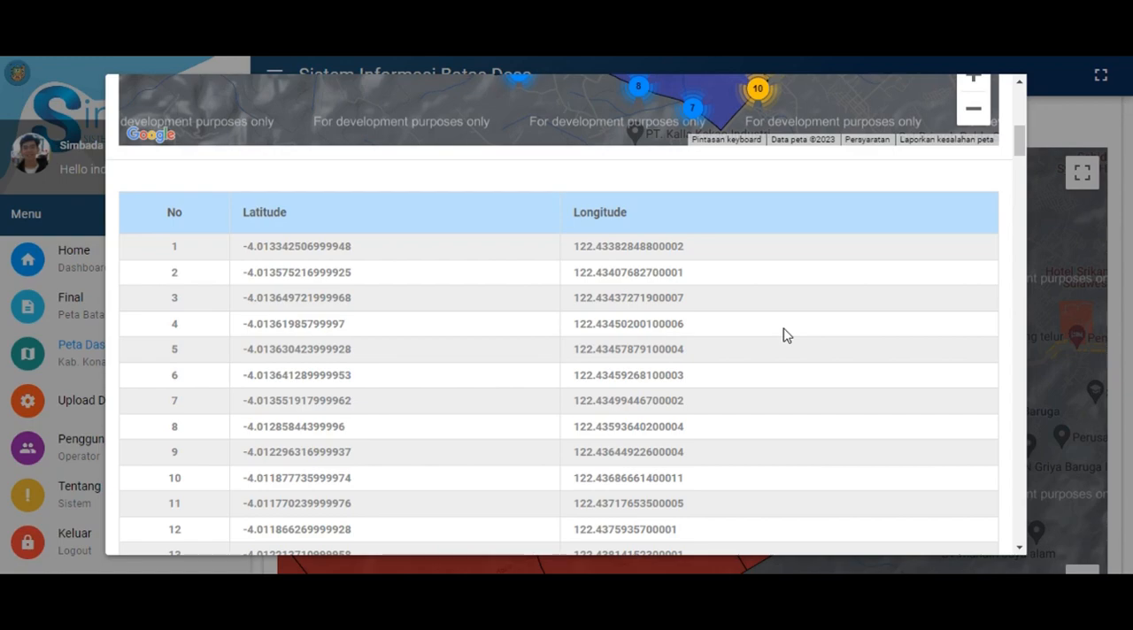
scroll(786, 335, down, 1)
drag(1021, 151, 1022, 531)
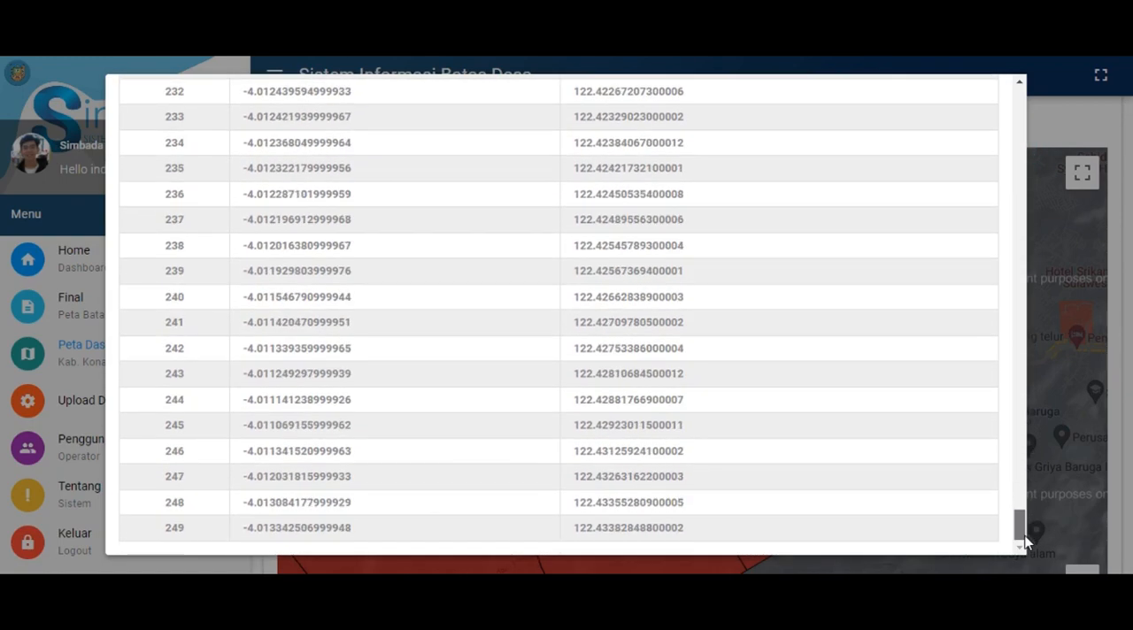
drag(160, 534, 718, 539)
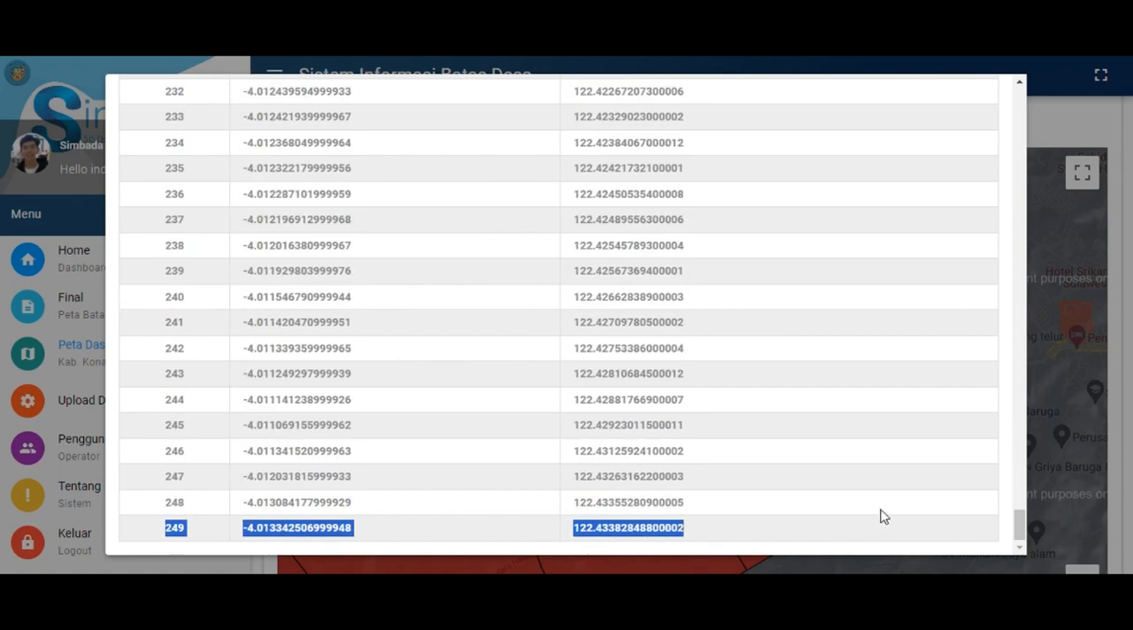
click(961, 515)
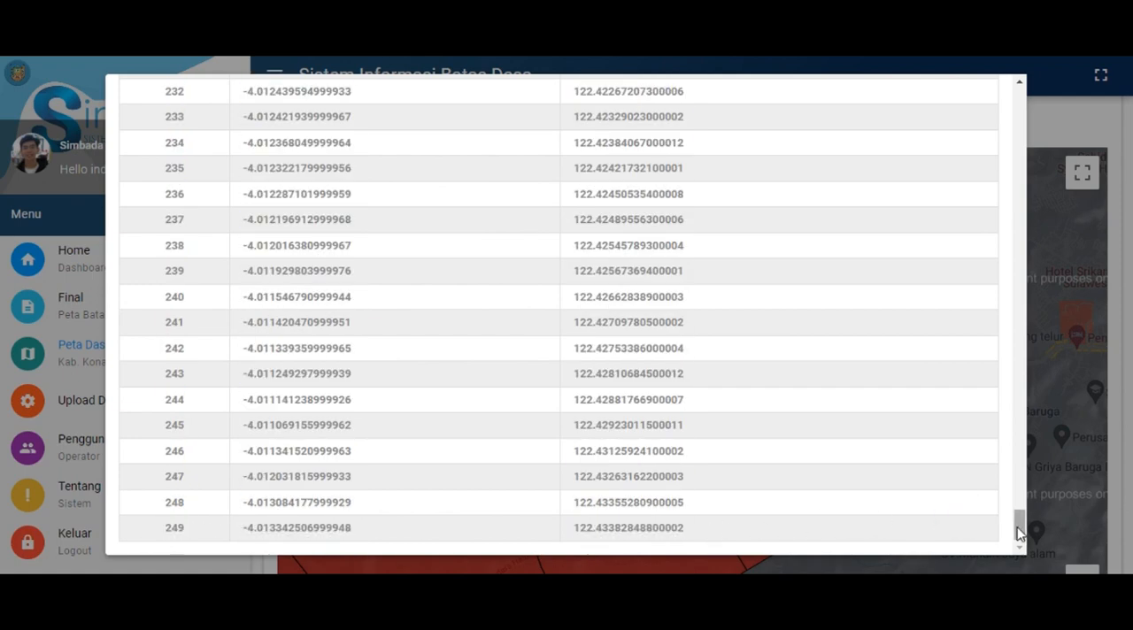
drag(1017, 527, 1023, 98)
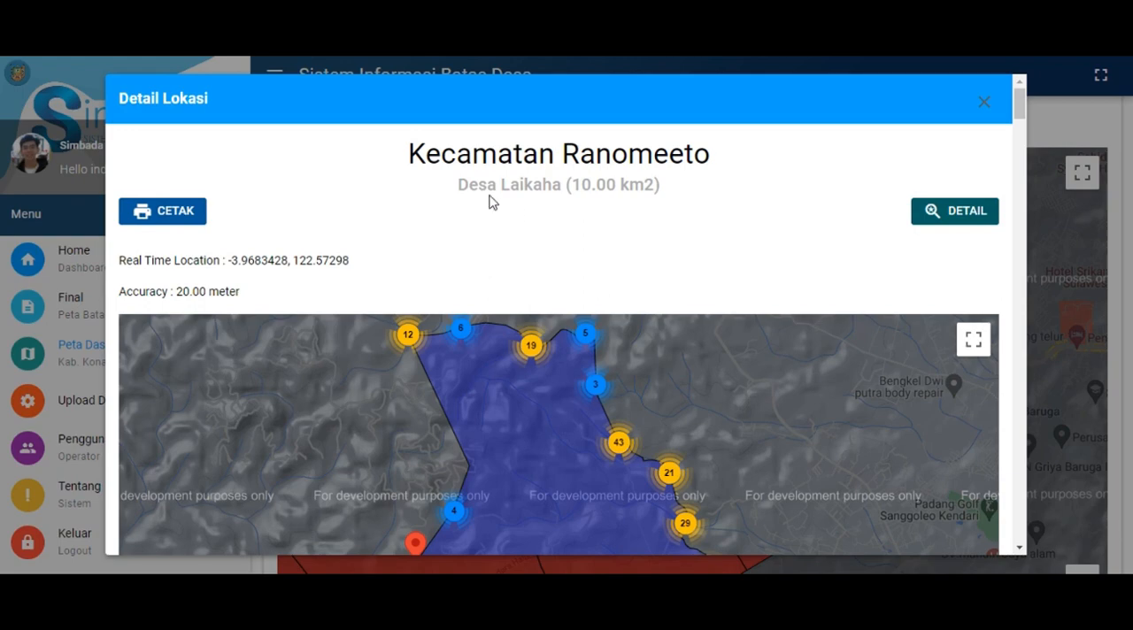
Preview the printout of Desa Laikaha's location details with Simpan sebagai PDF as destination, and leave without saving
click(191, 216)
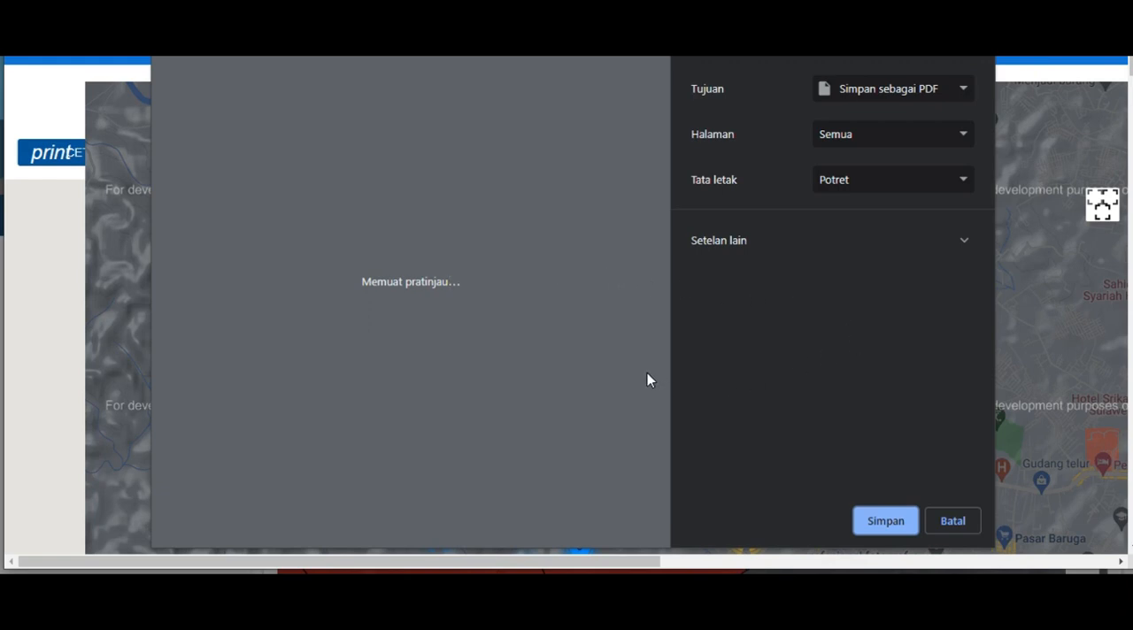
click(911, 95)
click(912, 123)
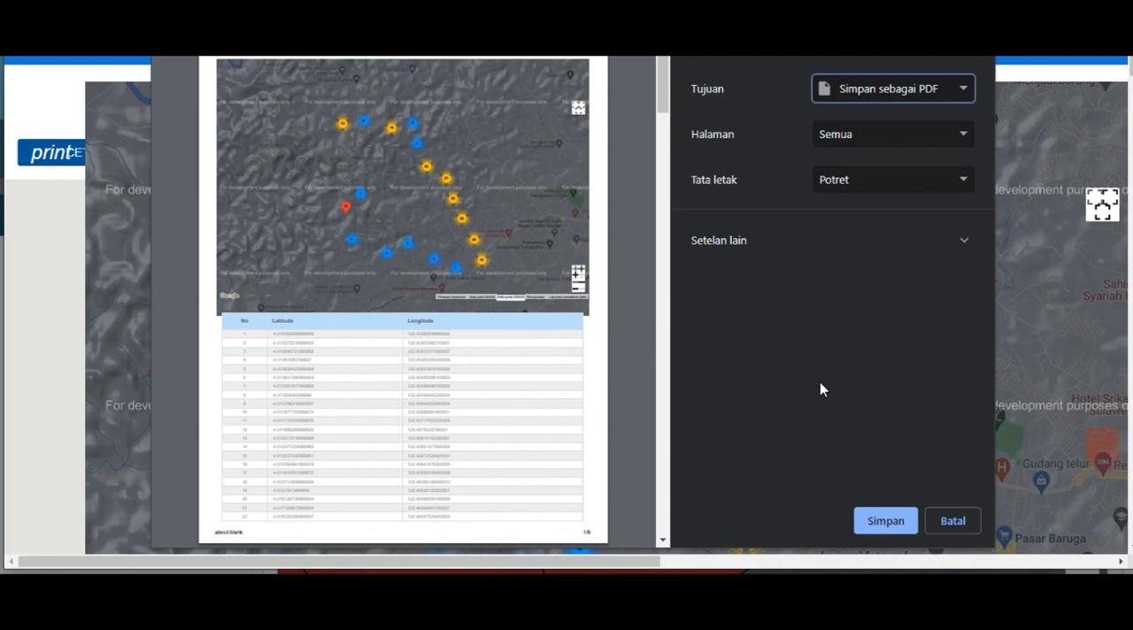
click(905, 103)
click(872, 125)
click(946, 525)
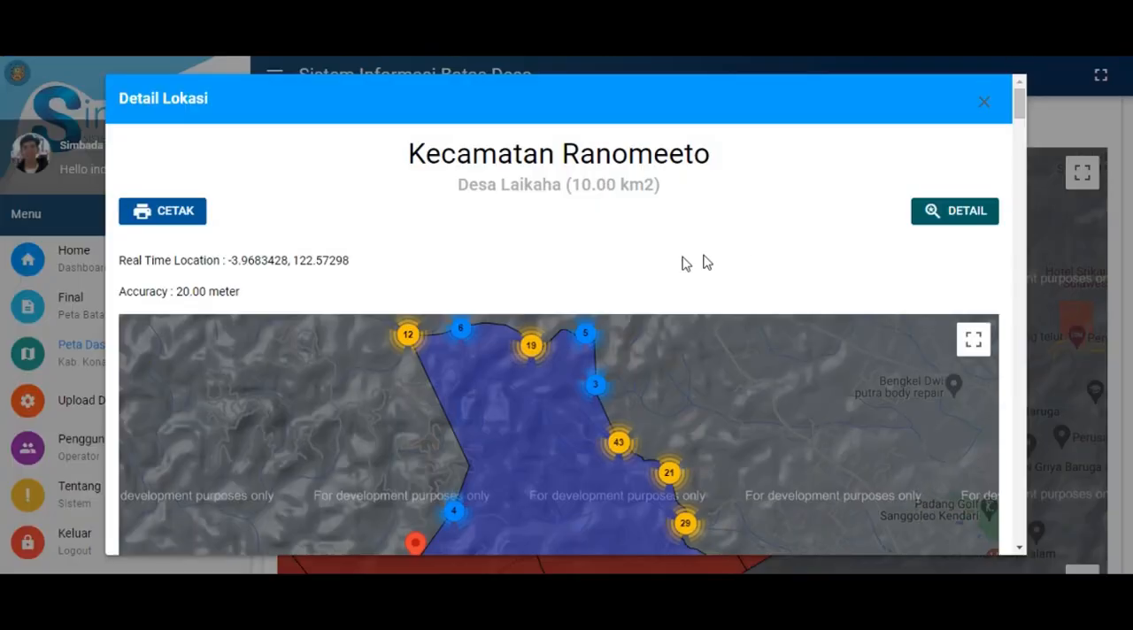
Examine where the real-time location marker lies relative to Desa Laikaha's boundary on the detail map
click(598, 256)
scroll(1005, 275, down, 2)
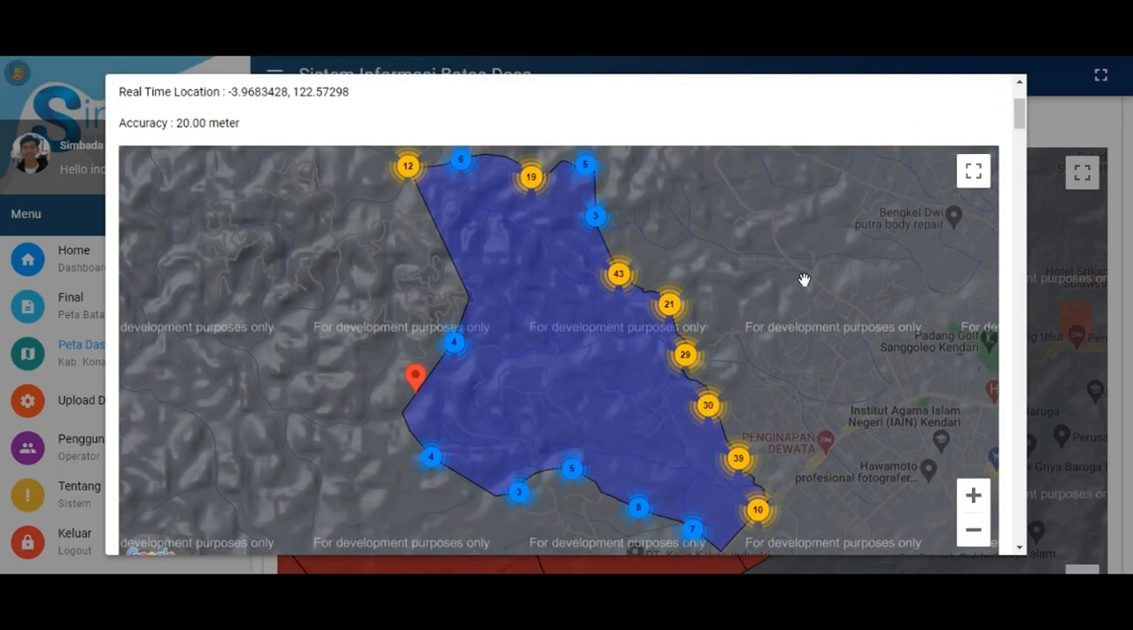
scroll(733, 253, down, 1)
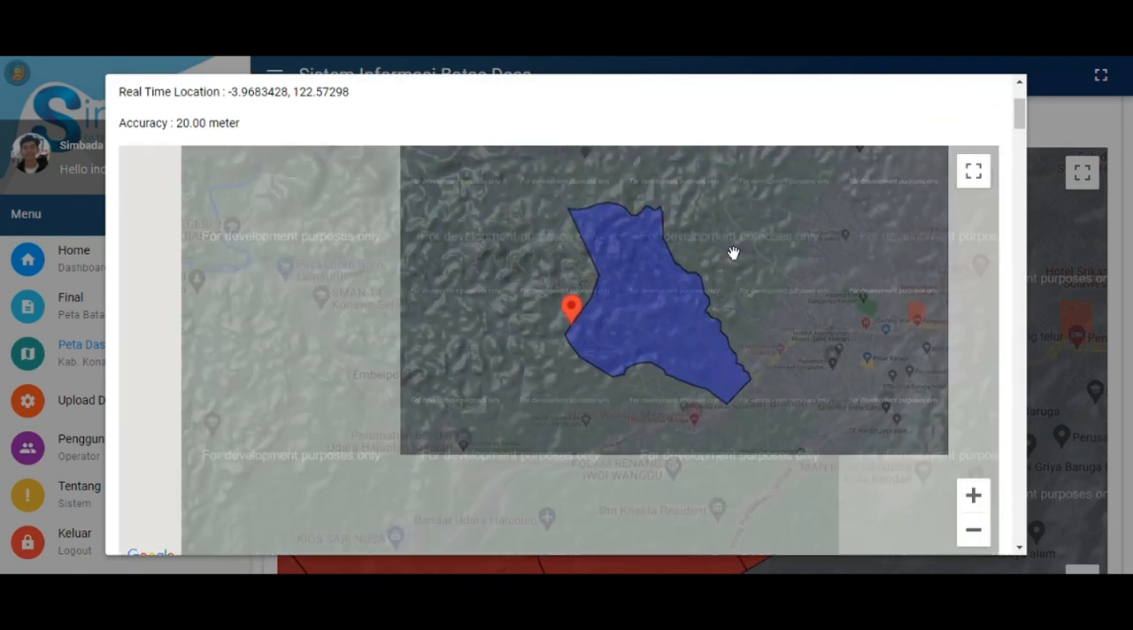
drag(800, 247, 728, 306)
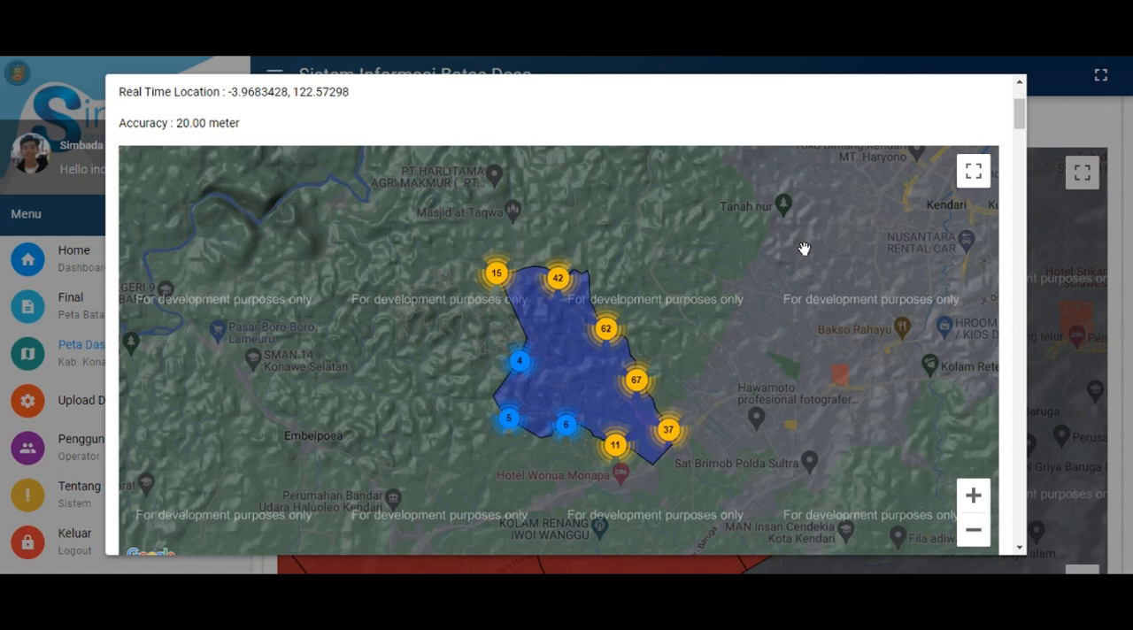
scroll(791, 257, down, 2)
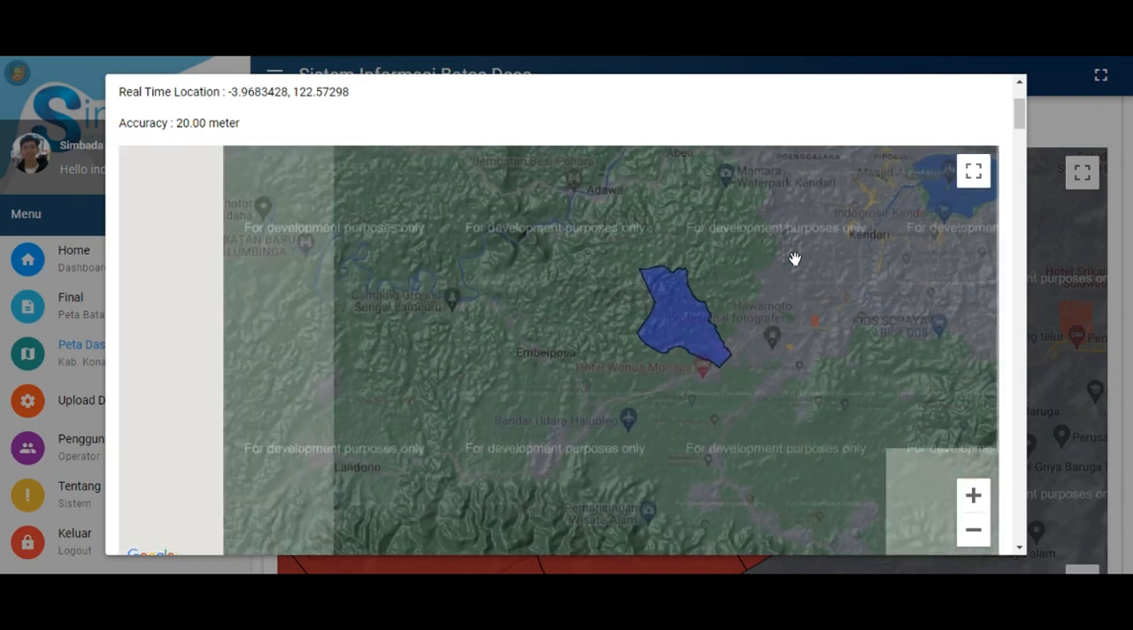
drag(791, 276, 720, 319)
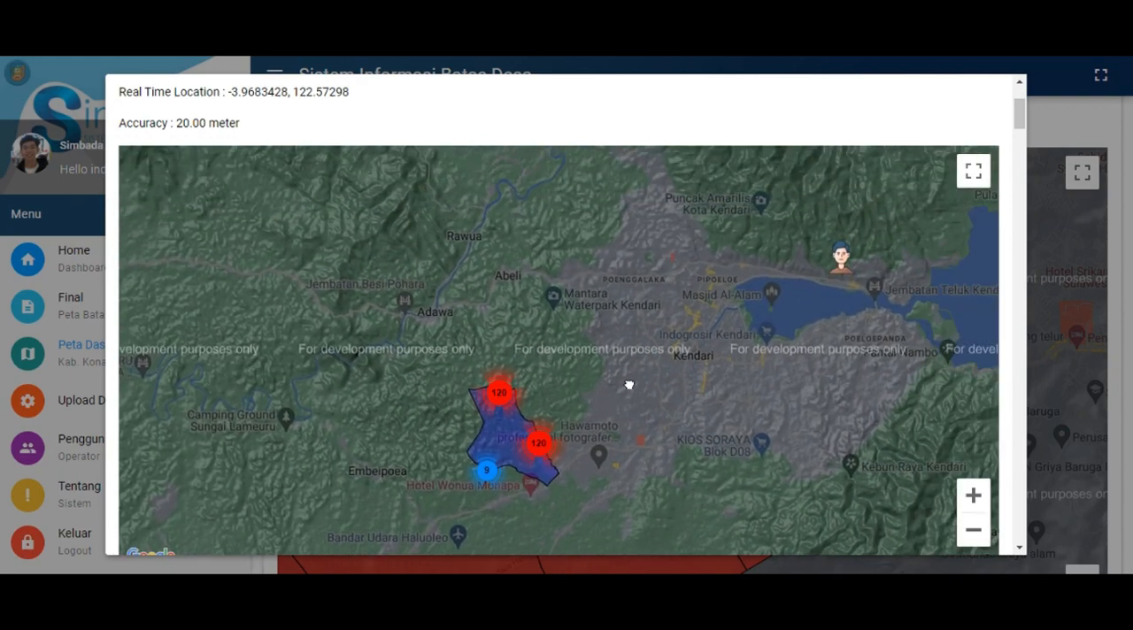
drag(629, 384, 600, 360)
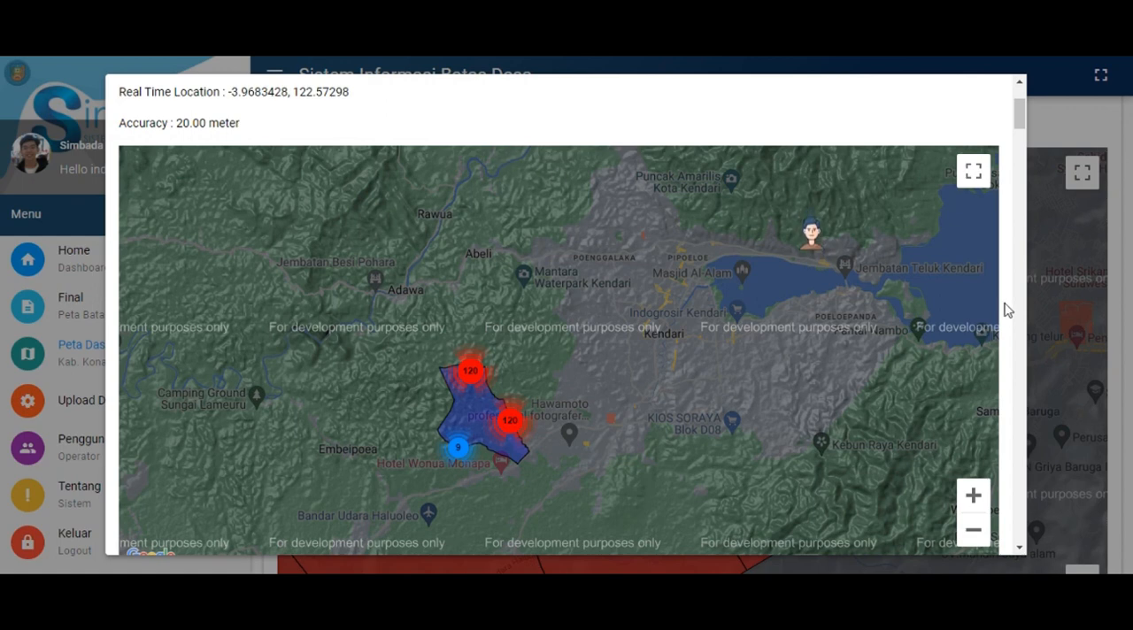
Open the List Banding of Desa Laikaha from its location details
scroll(1007, 309, up, 2)
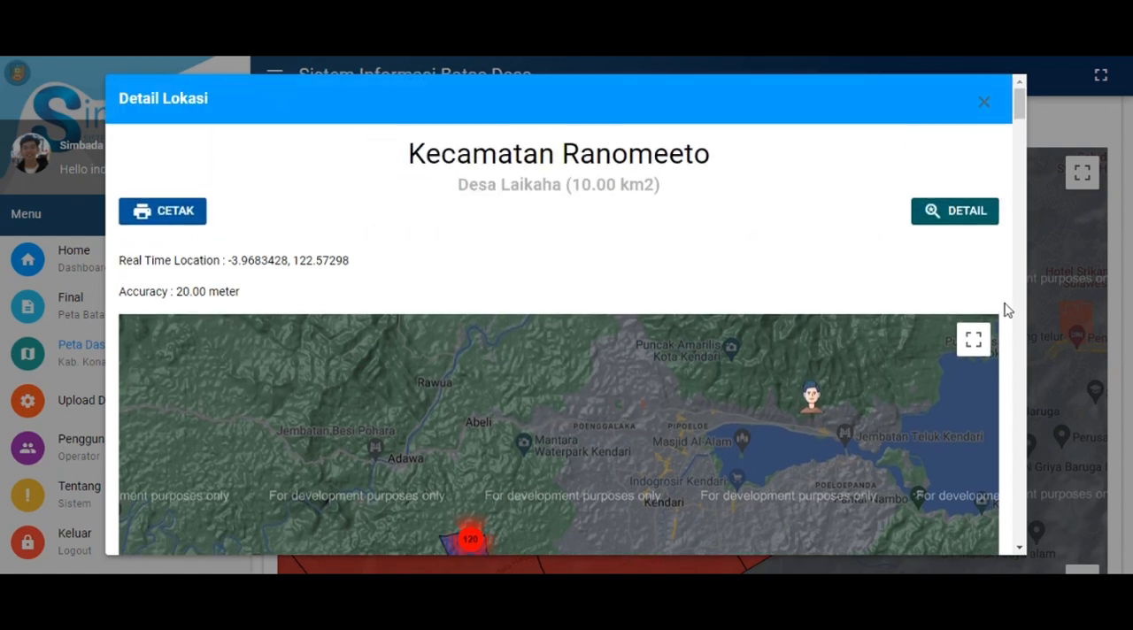
click(937, 216)
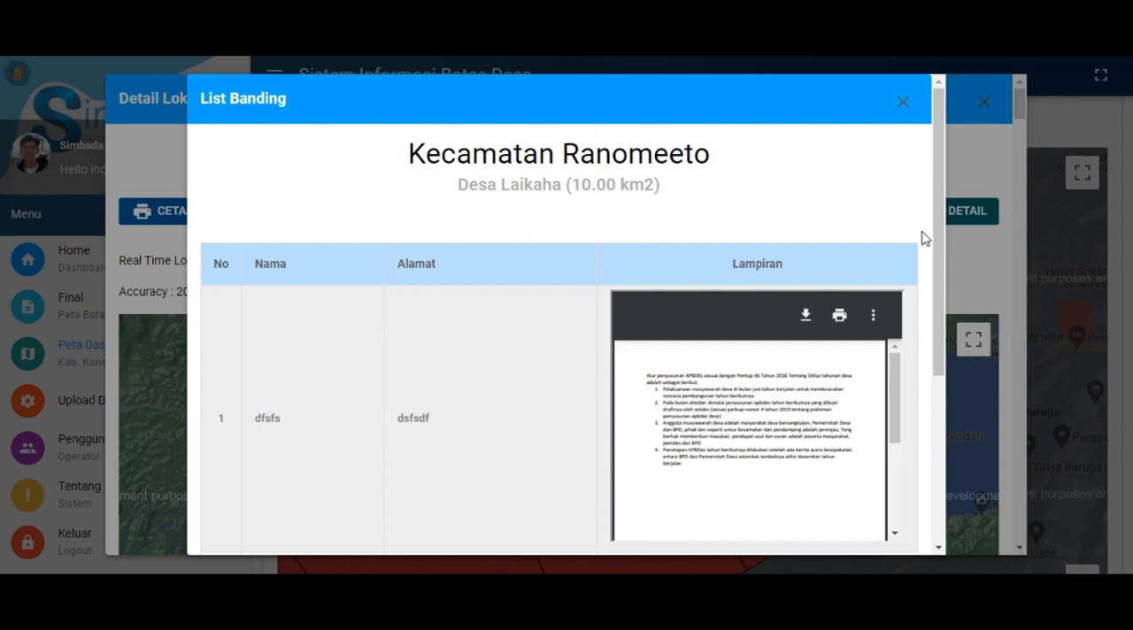
Review the entries and attachments in Desa Laikaha's List Banding, and close the list and the location details
scroll(925, 238, down, 1)
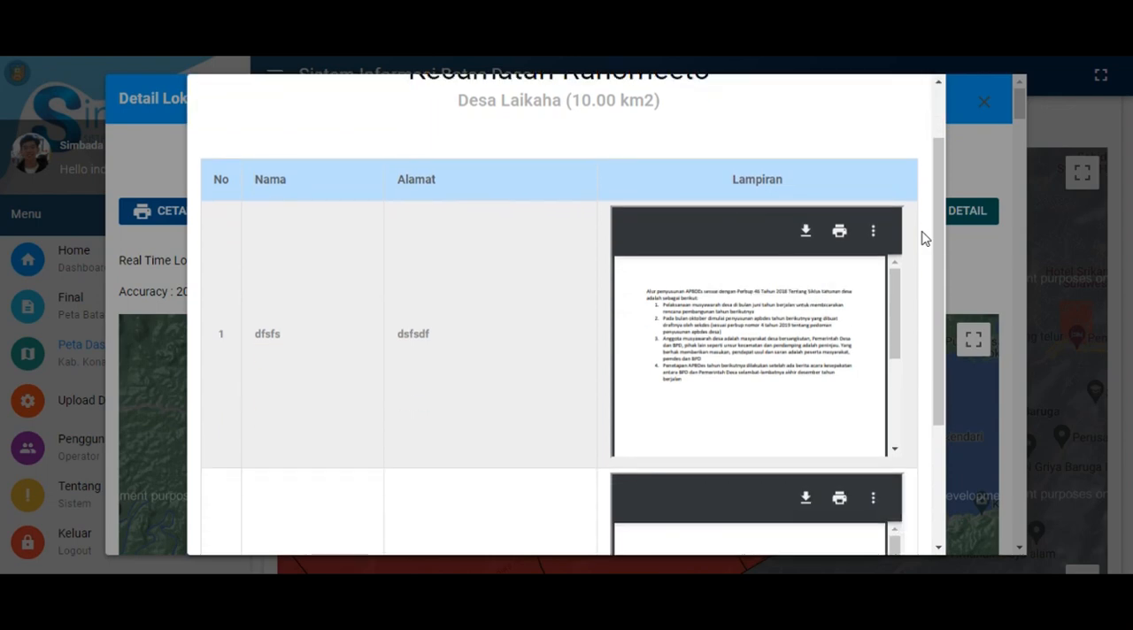
scroll(925, 238, down, 2)
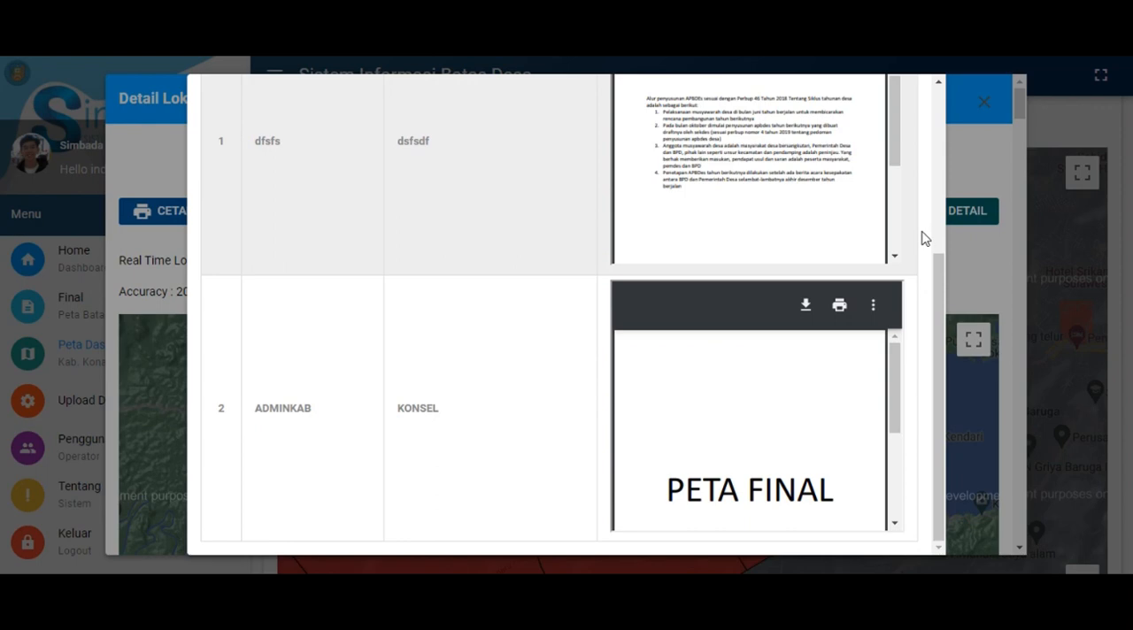
scroll(925, 238, up, 3)
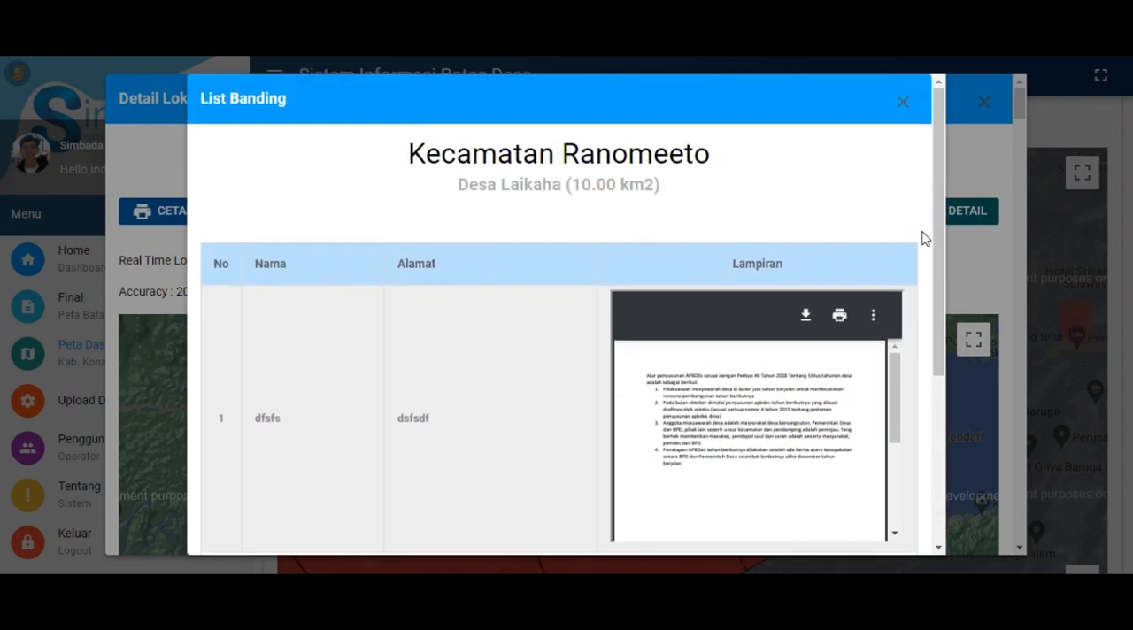
click(909, 108)
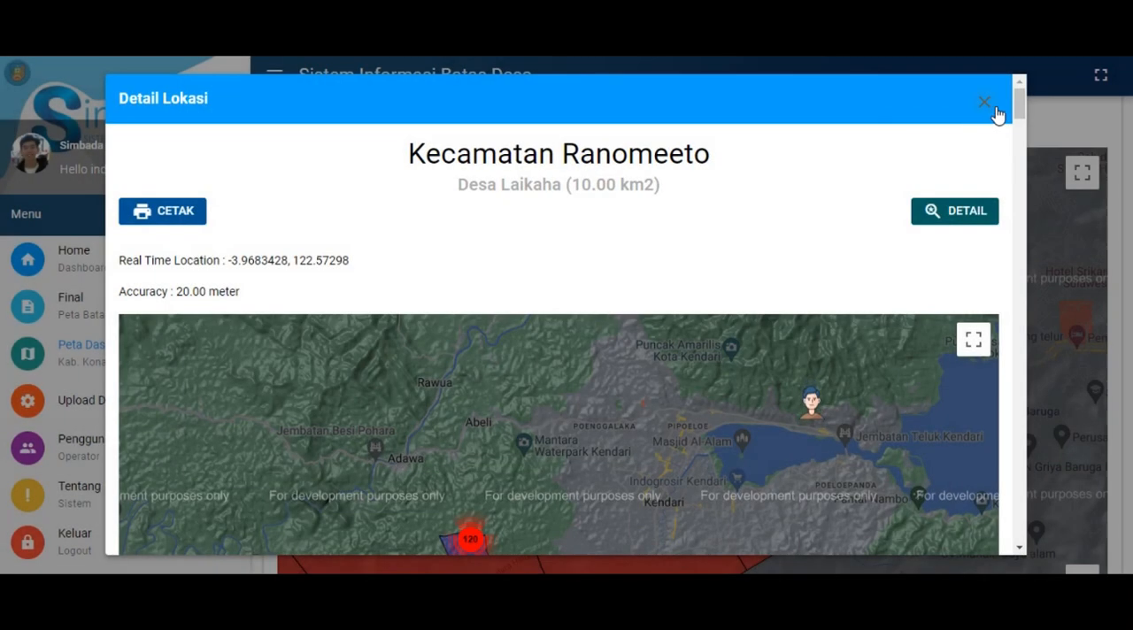
click(984, 103)
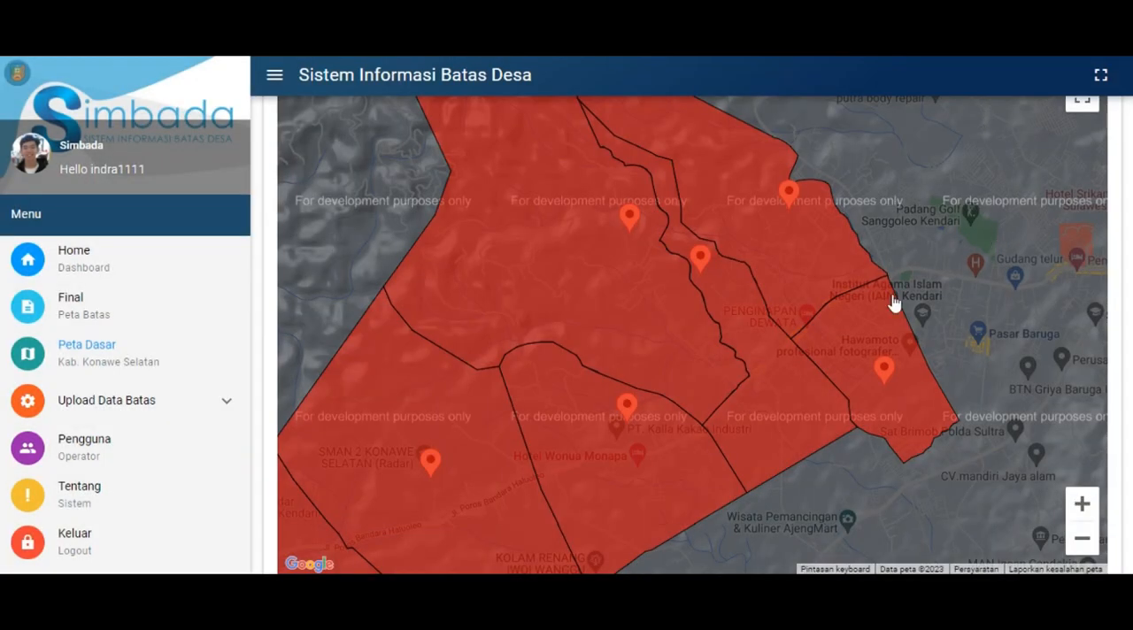
Open Data Pengajuan Peta under Upload Data Batas and start a new village boundary submission
scroll(906, 244, down, 2)
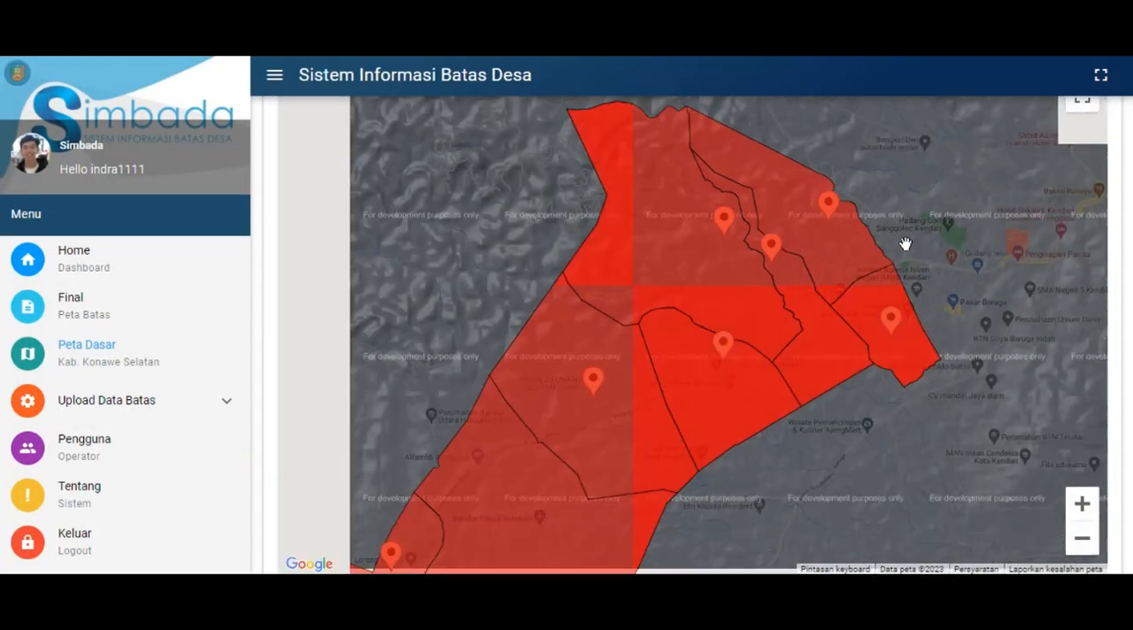
scroll(1117, 354, up, 2)
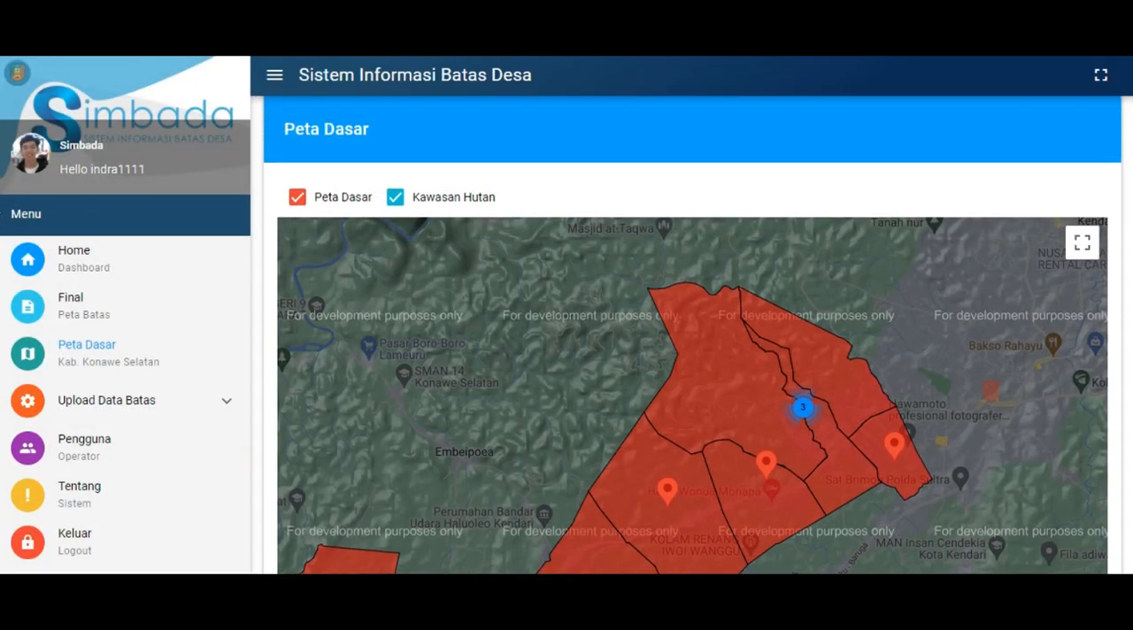
click(189, 417)
click(165, 442)
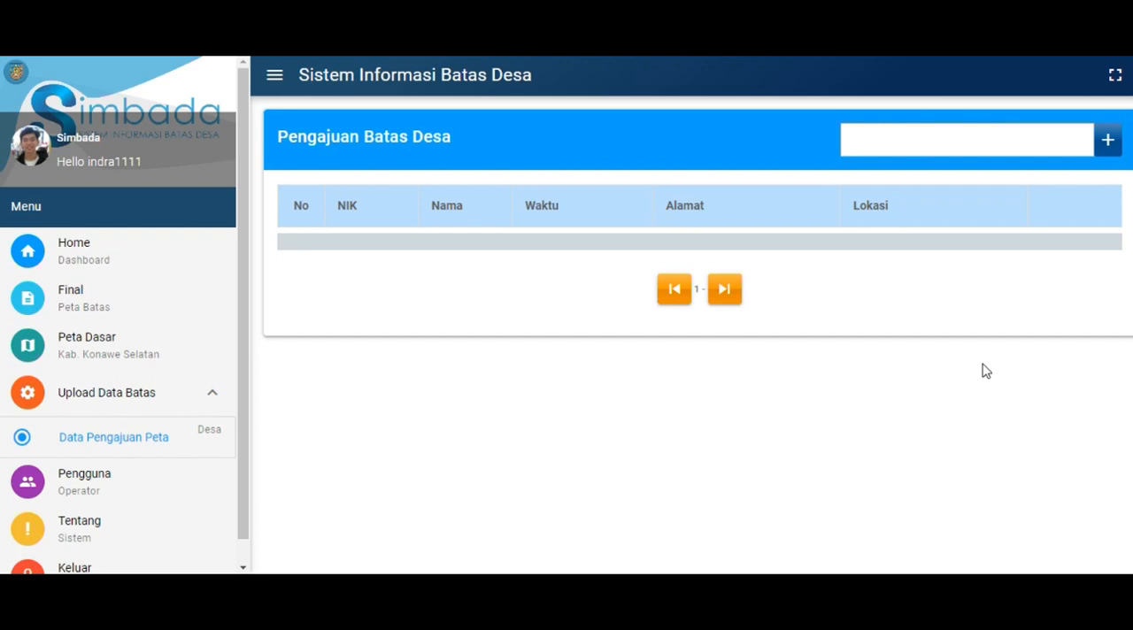
click(1108, 150)
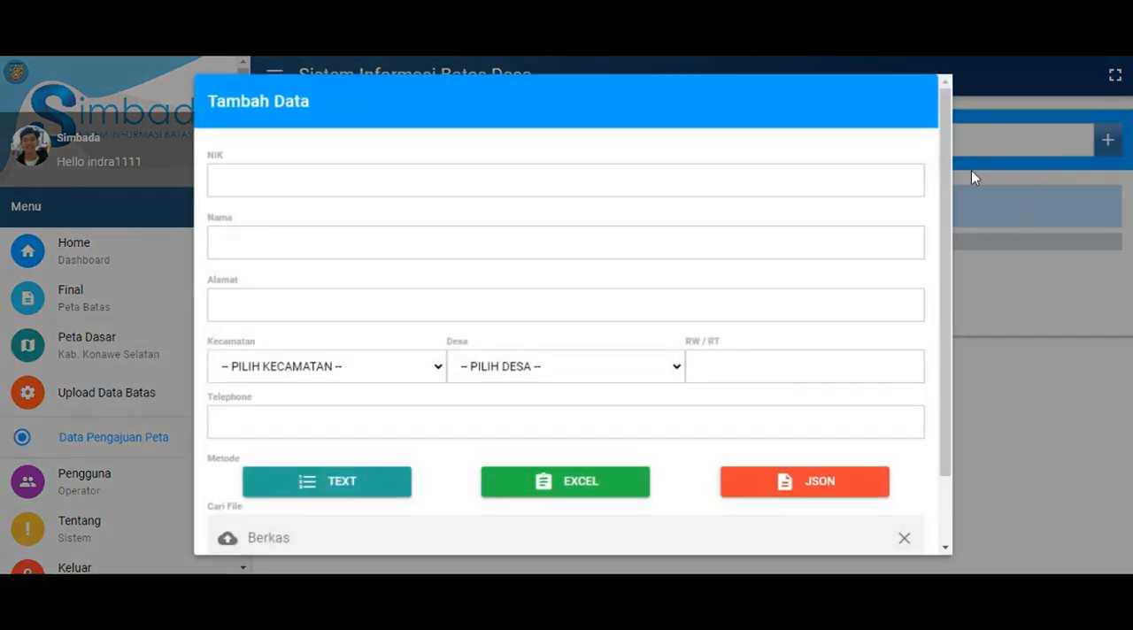
Enter the applicant's NIK and name in the new submission
click(533, 183)
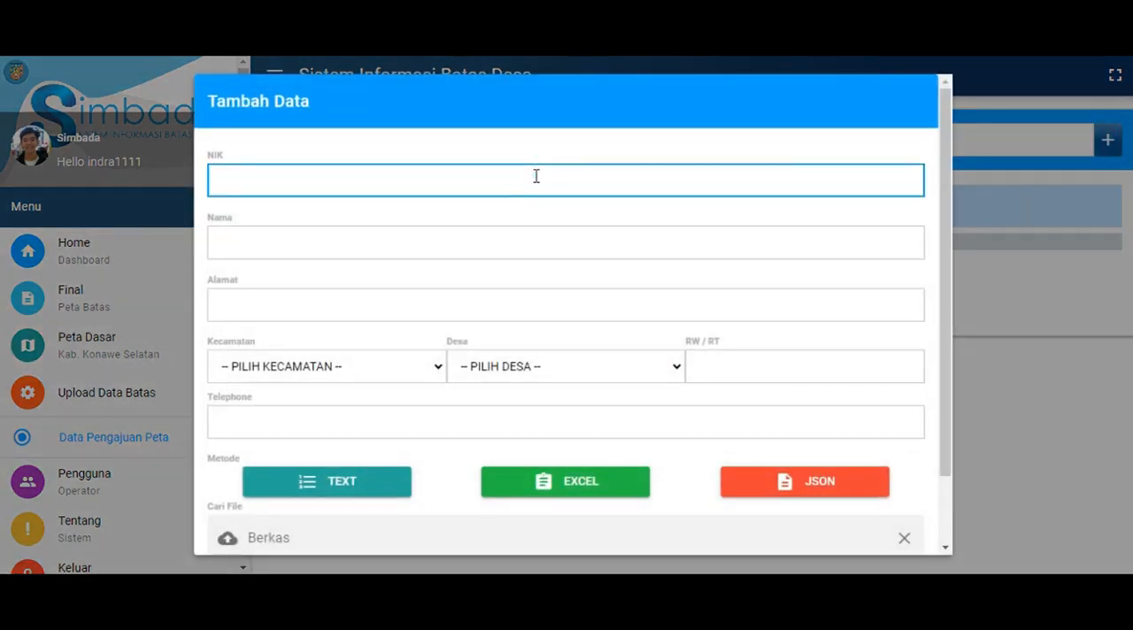
text(7471)
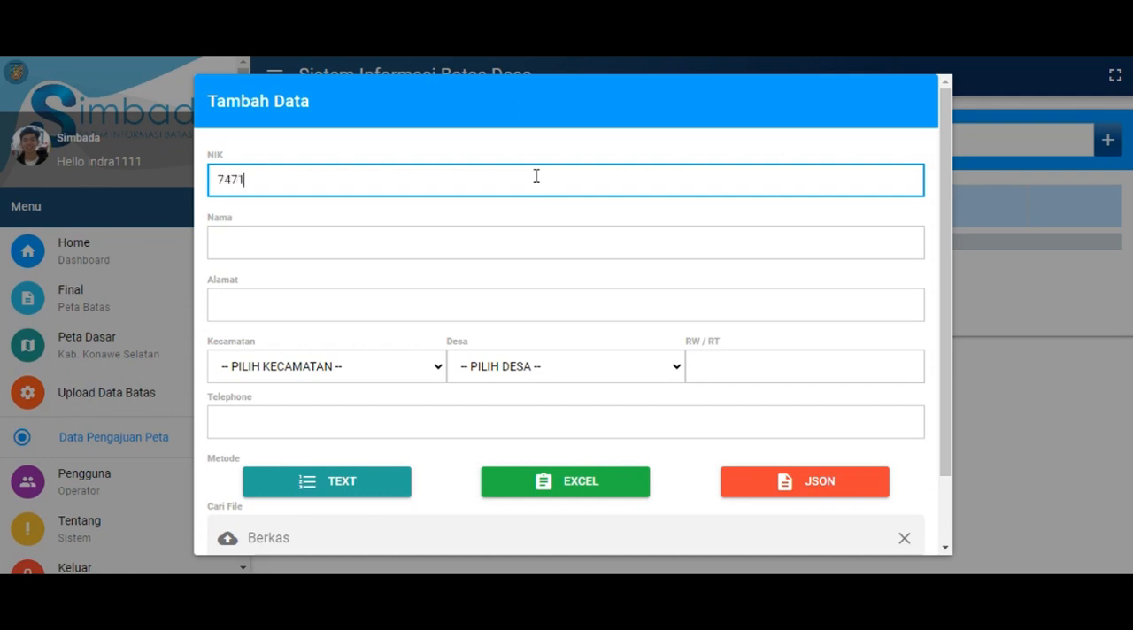
text(234567890)
key(Tab)
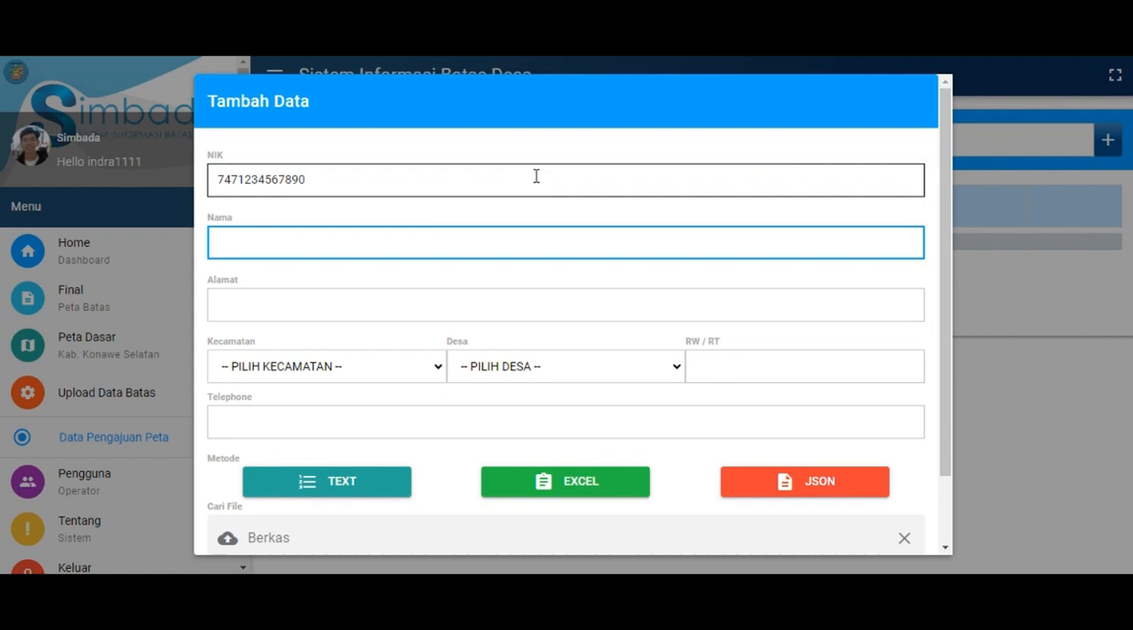
text(Indra)
key(BackSpace)
key(BackSpace)
key(BackSpace)
key(BackSpace)
key(BackSpace)
key(BackSpace)
text(indra)
Fill in the applicant's street address in the Alamat field
click(517, 303)
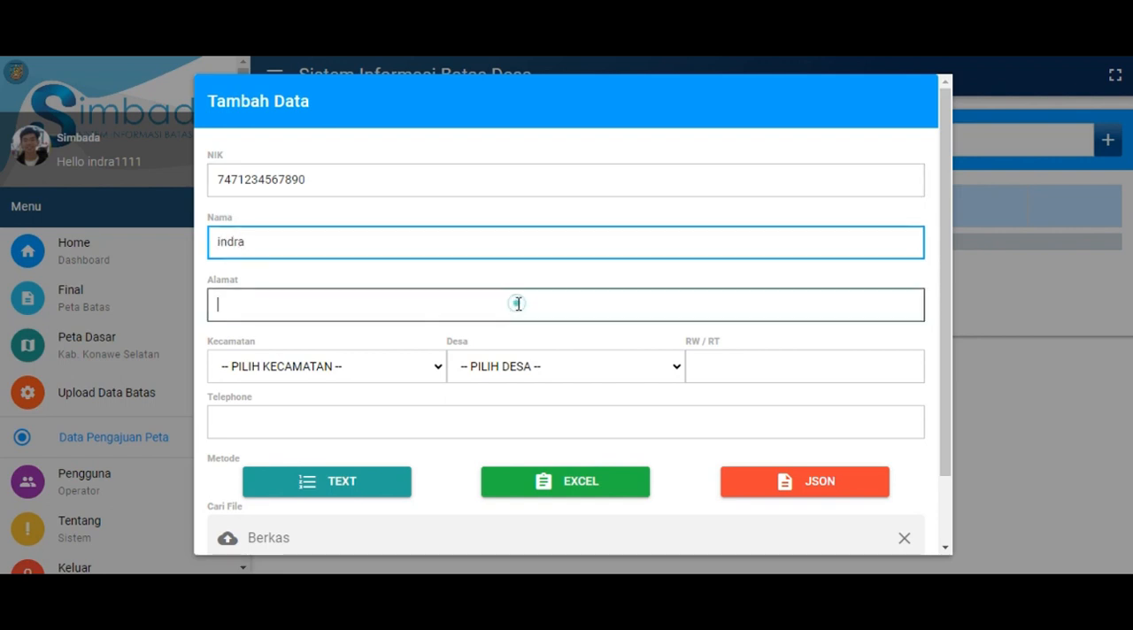
text(Jl. )
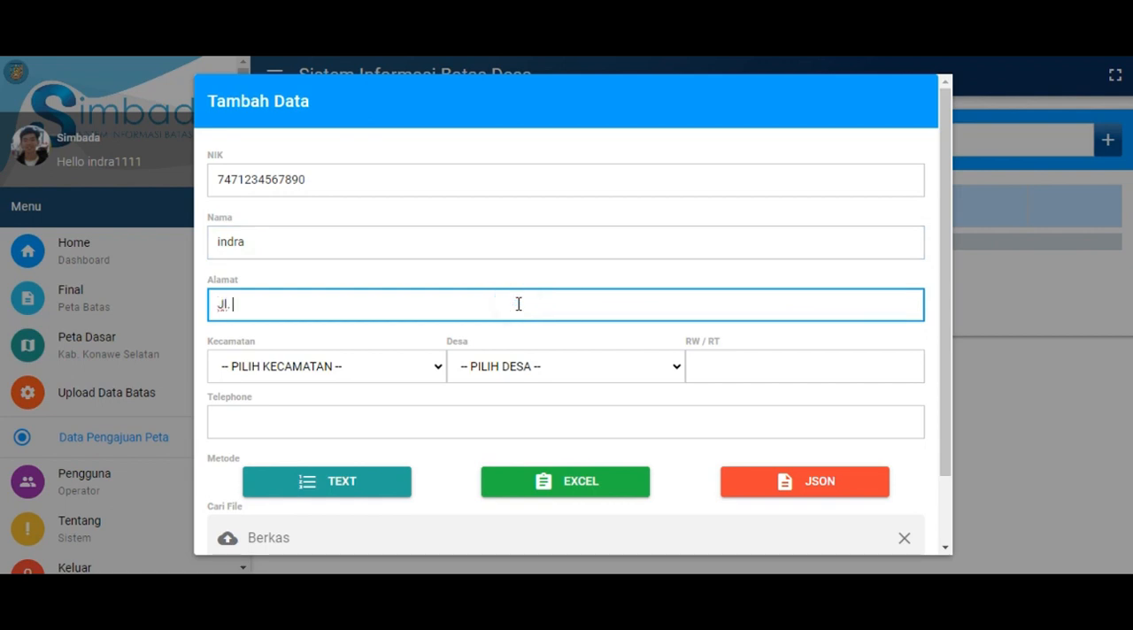
text(Poros A)
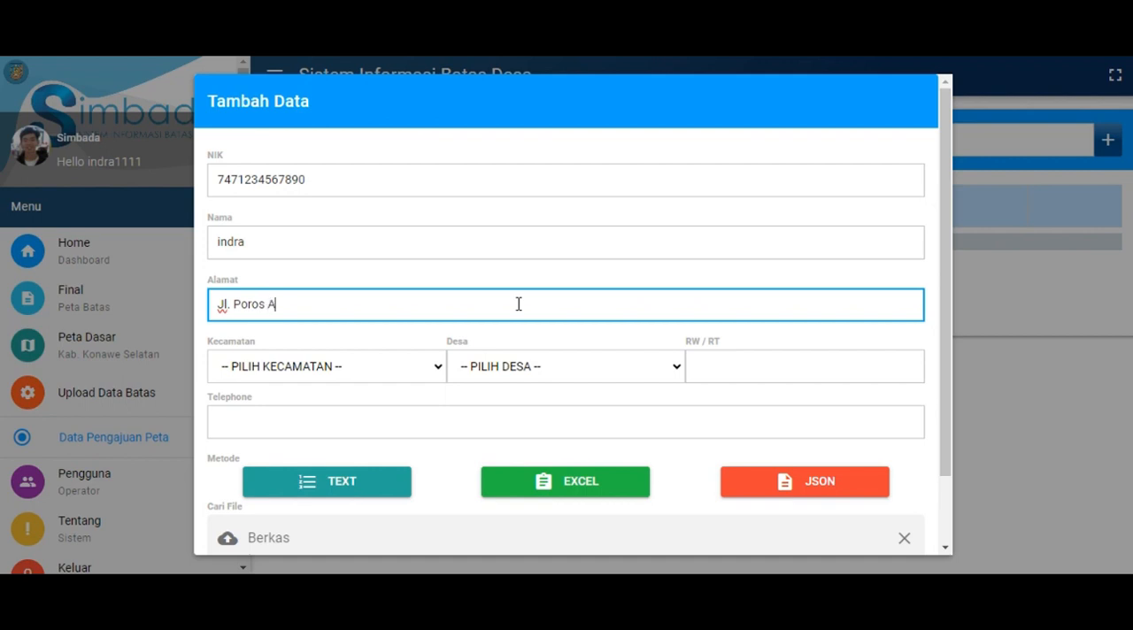
text(ndoolo)
Set the submission's Kecamatan to RANOMEETO and its Desa to LAIKAHA
click(432, 366)
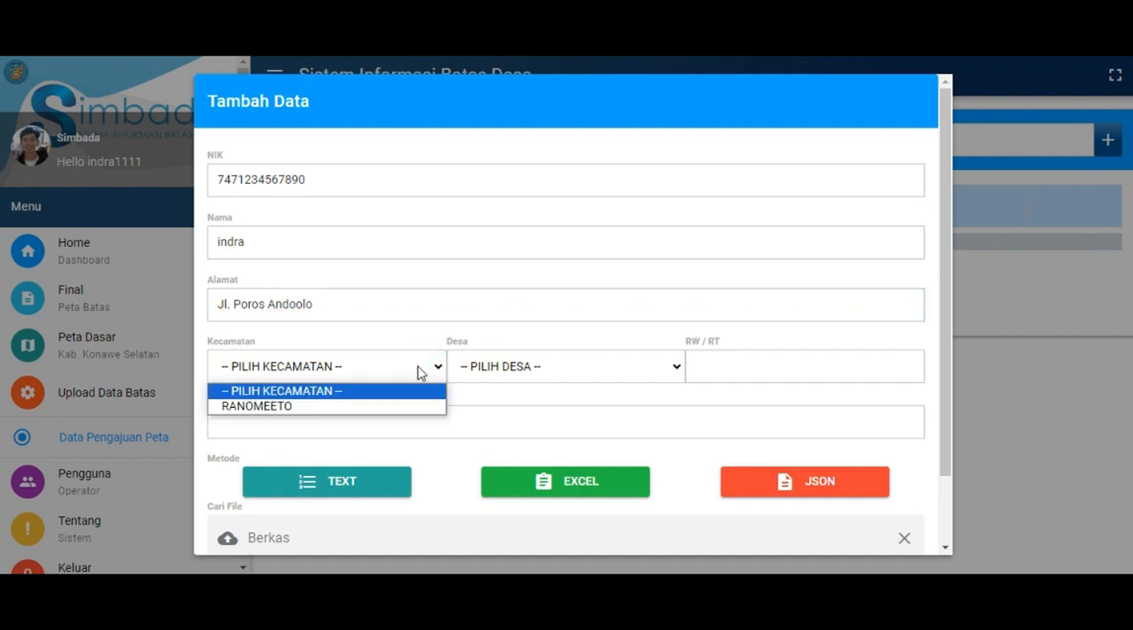
click(382, 407)
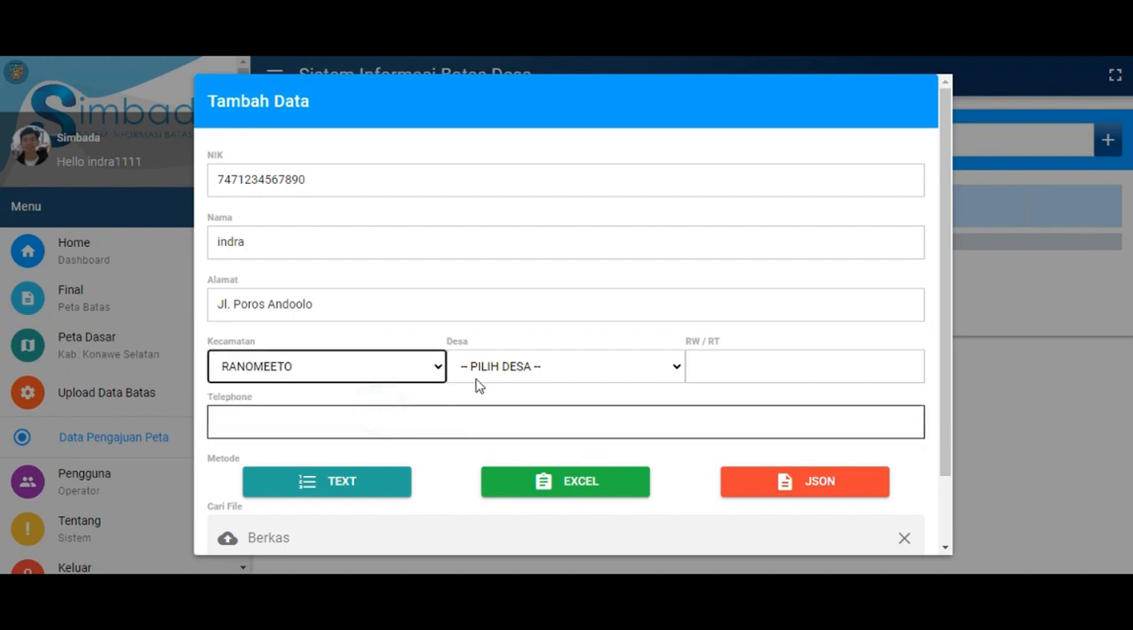
click(560, 368)
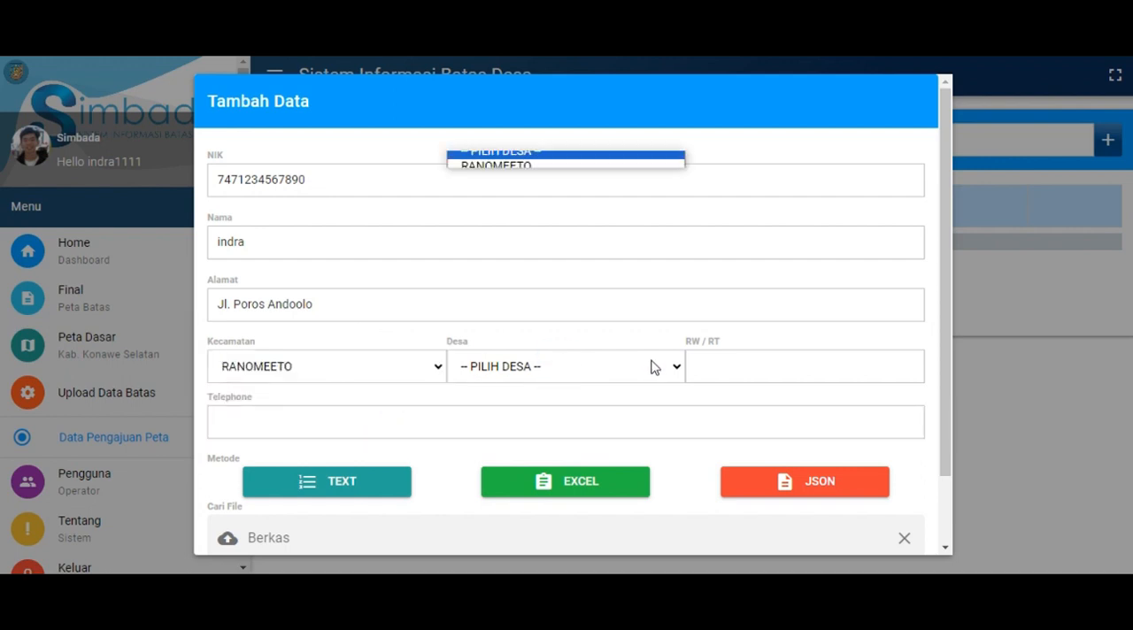
click(675, 370)
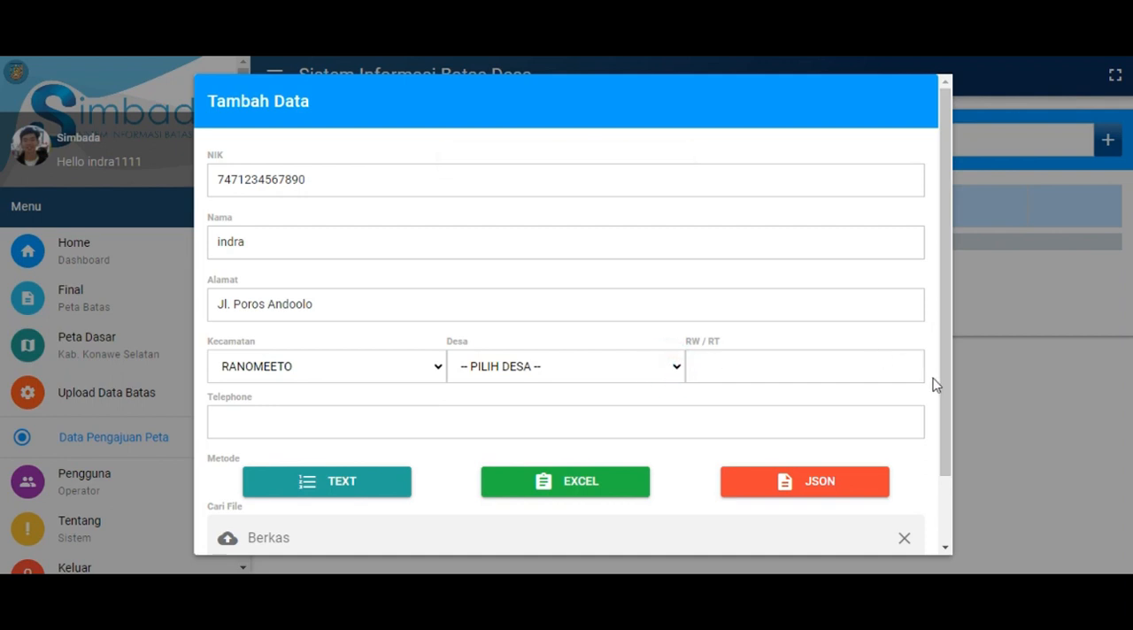
click(658, 371)
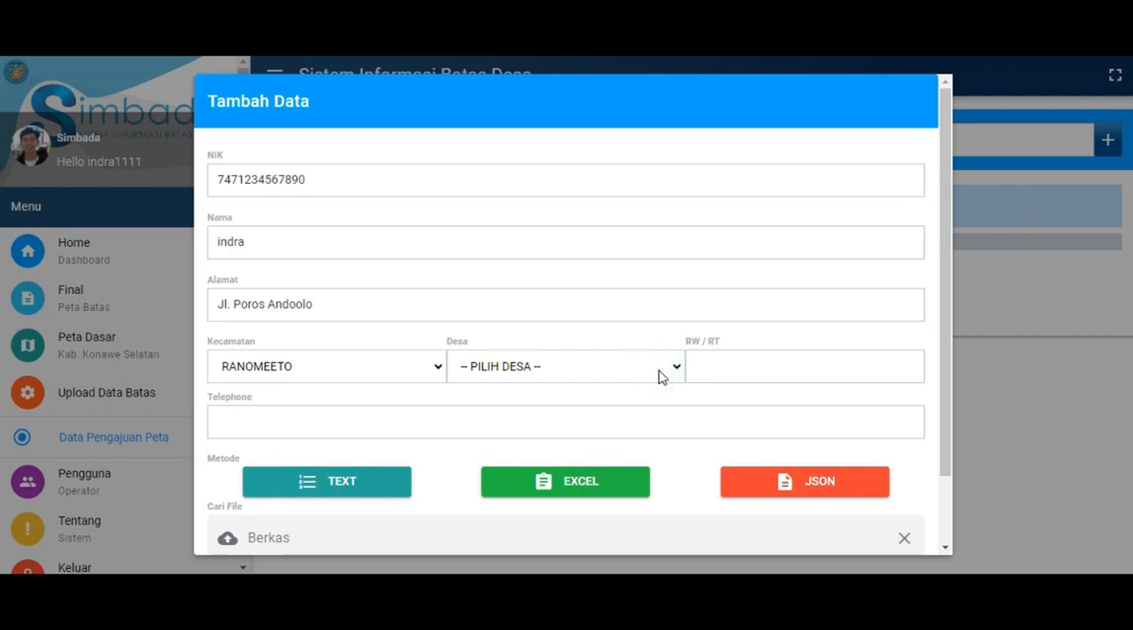
click(660, 372)
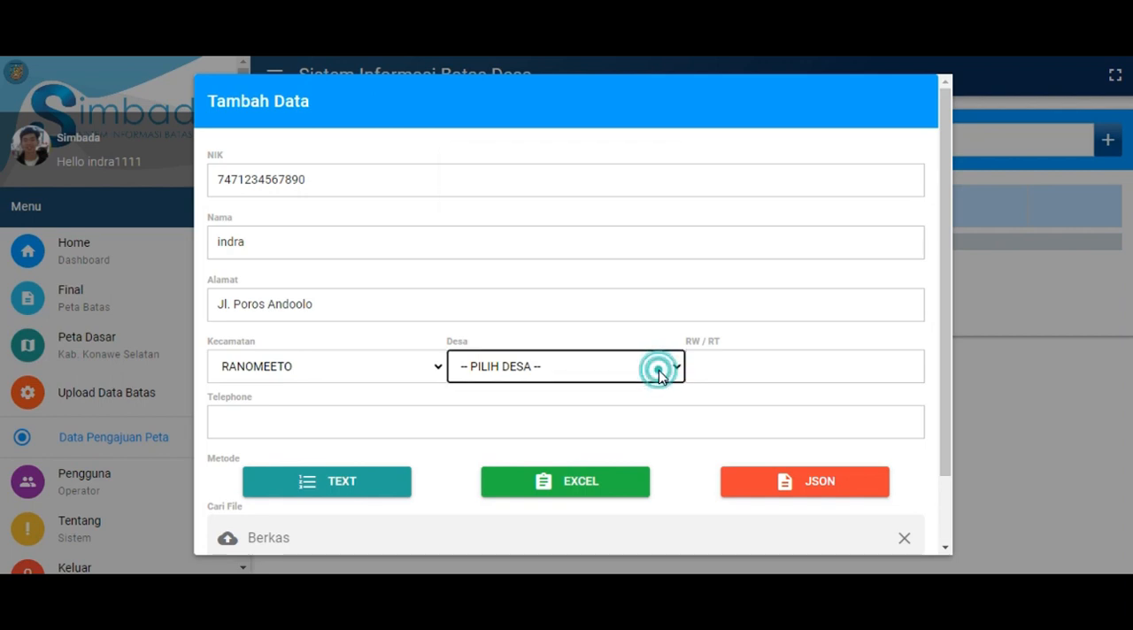
scroll(926, 390, down, 1)
click(927, 386)
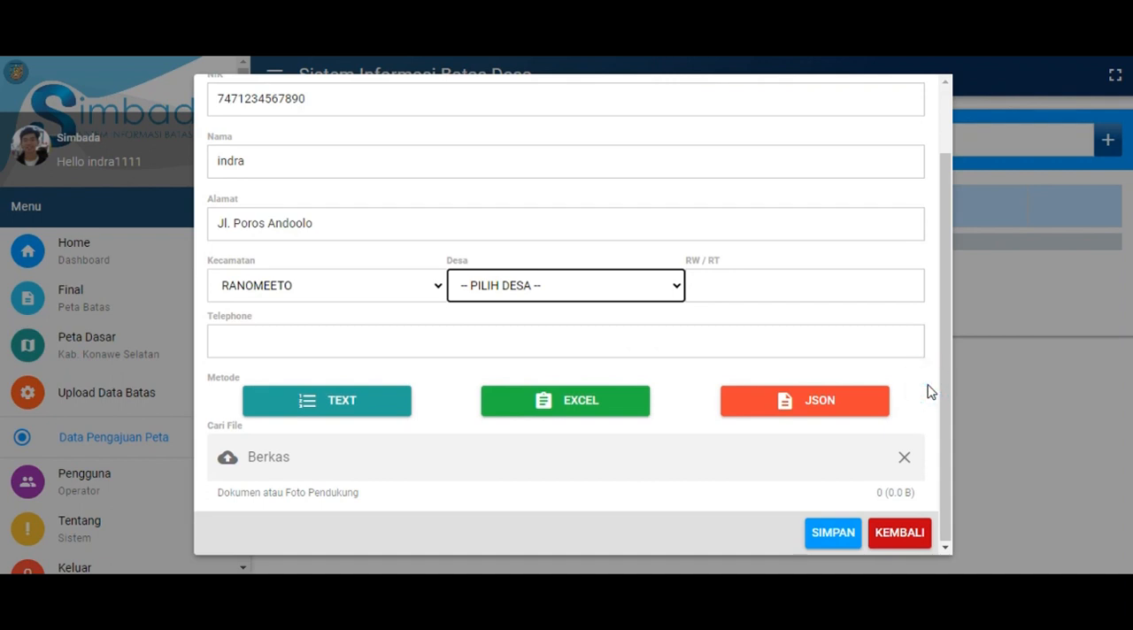
click(640, 288)
click(639, 288)
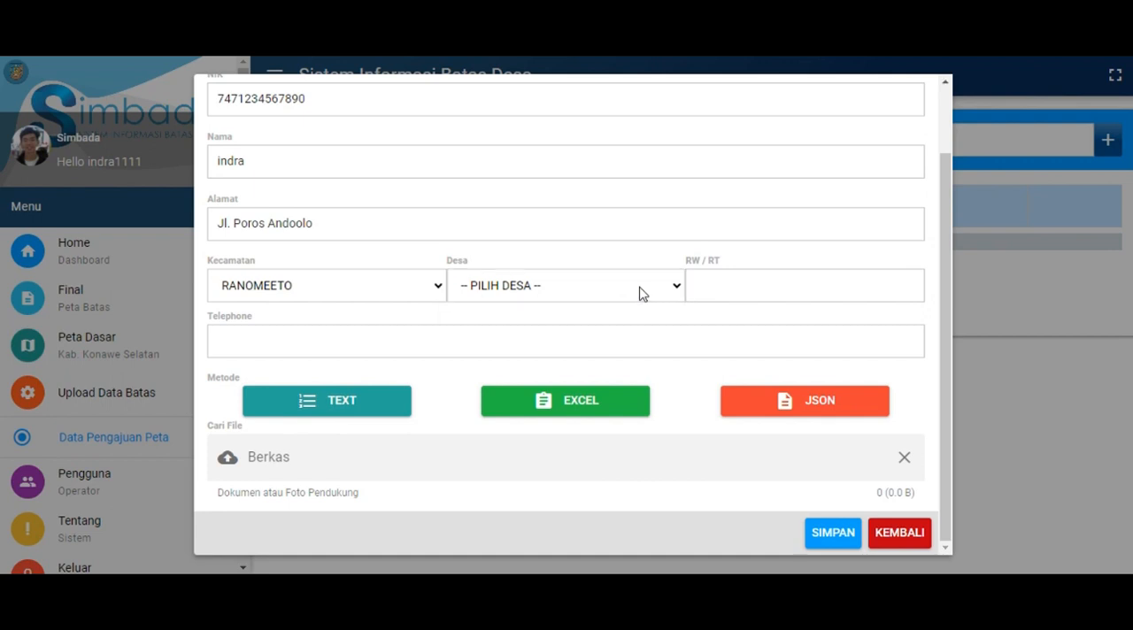
click(639, 287)
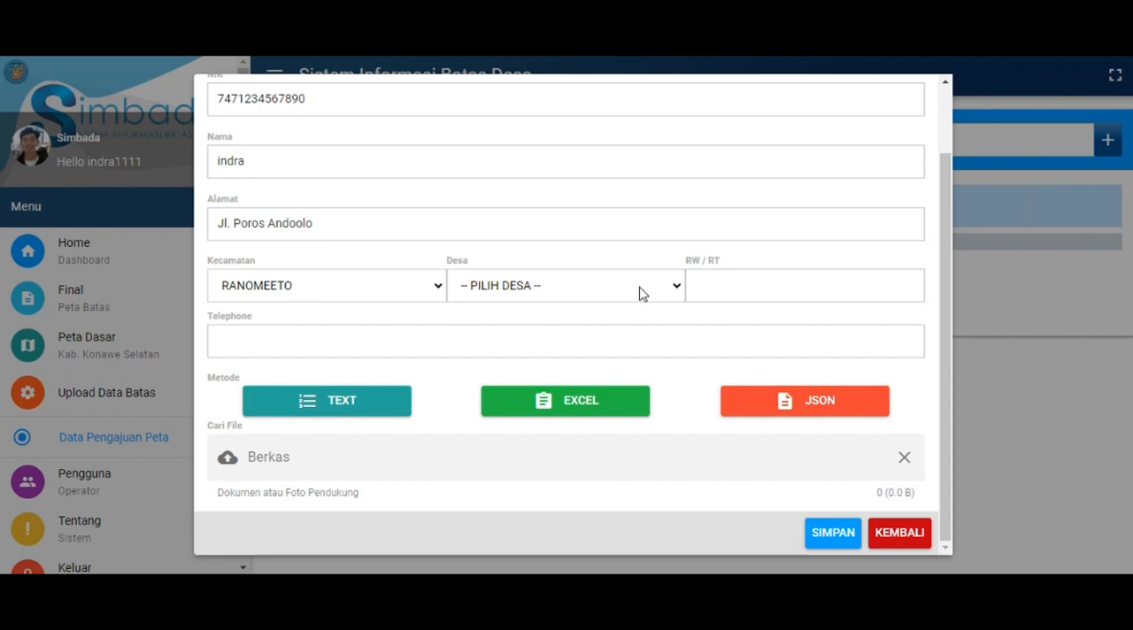
click(639, 288)
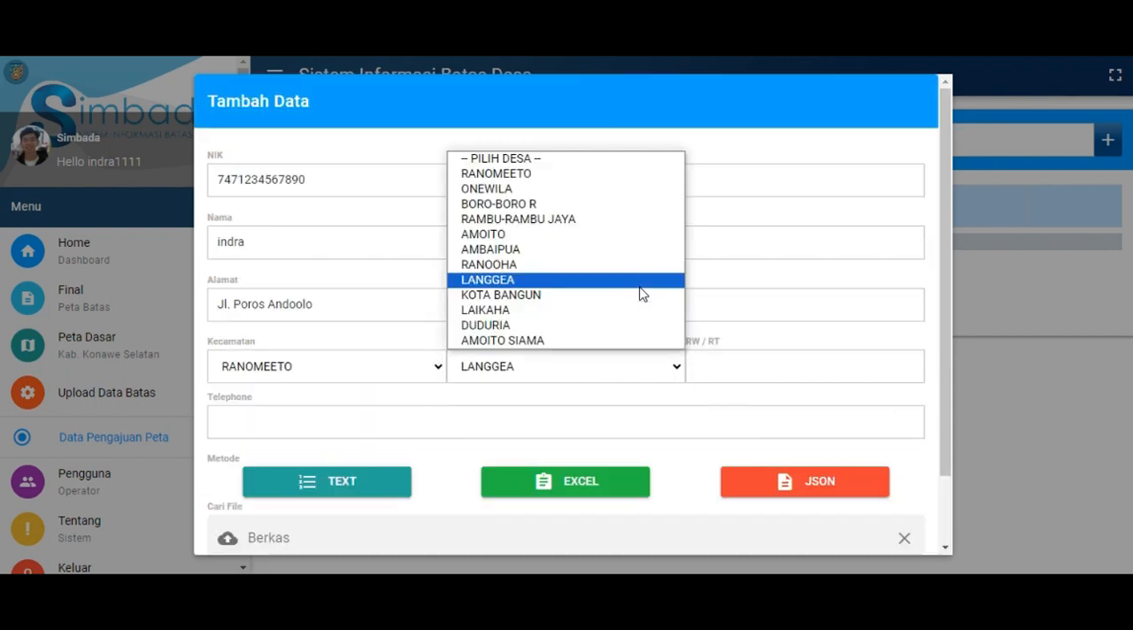
click(515, 312)
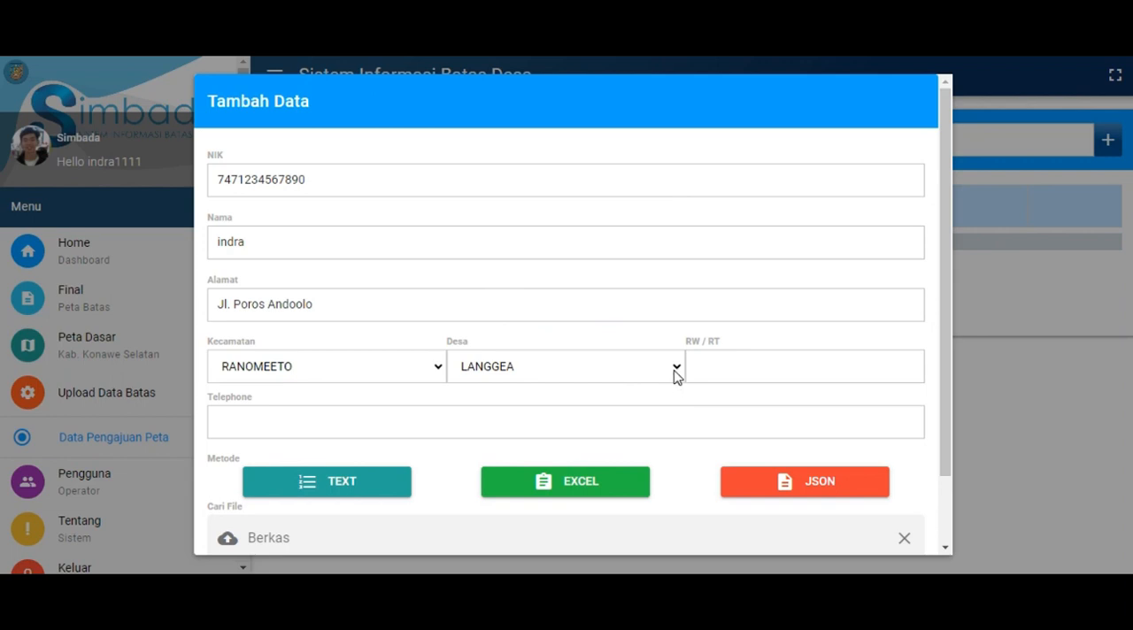
key(Down)
Enter the applicant's neighbourhood numbers in the RW / RT field
click(753, 368)
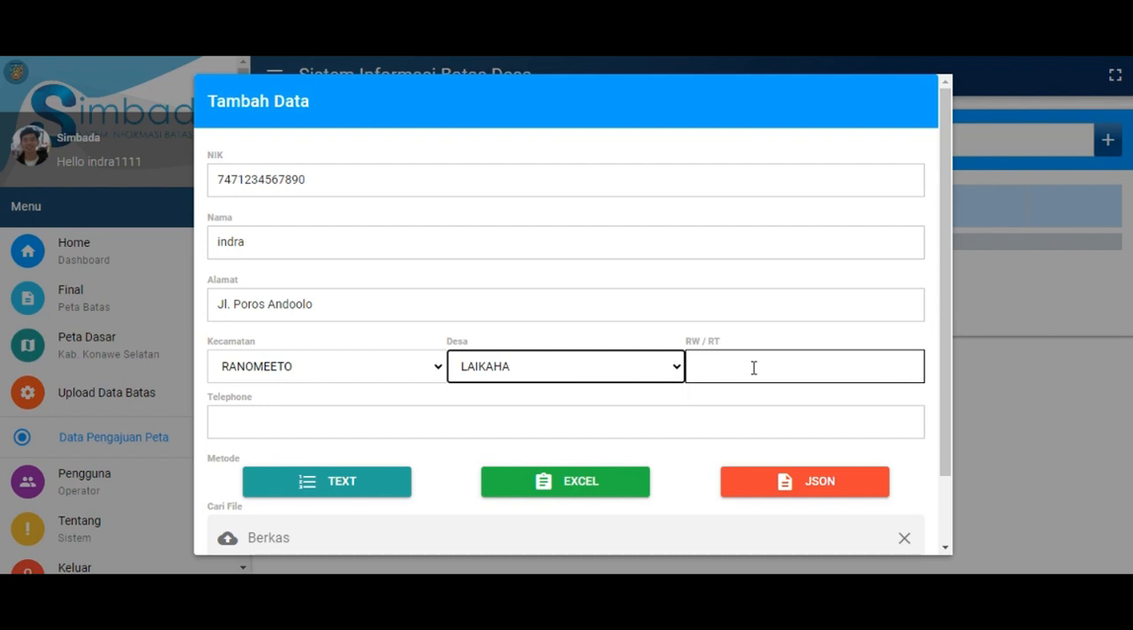
click(754, 369)
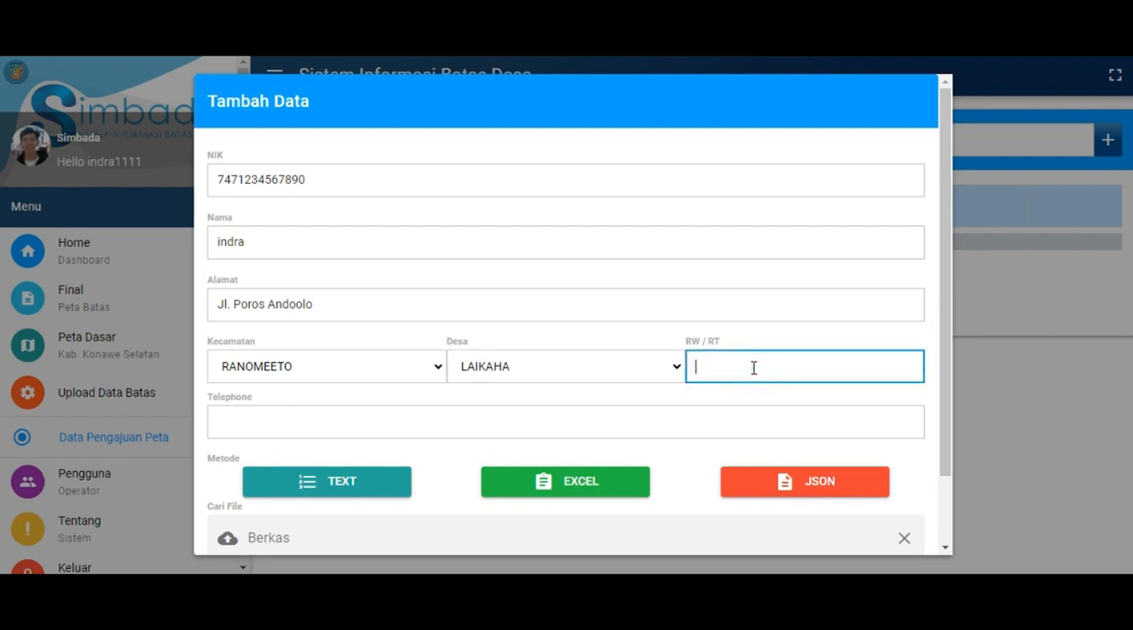
text(05/06)
Enter the applicant's phone number in the Telephone field, correcting its mistyped first digit
scroll(672, 345, down, 1)
click(667, 329)
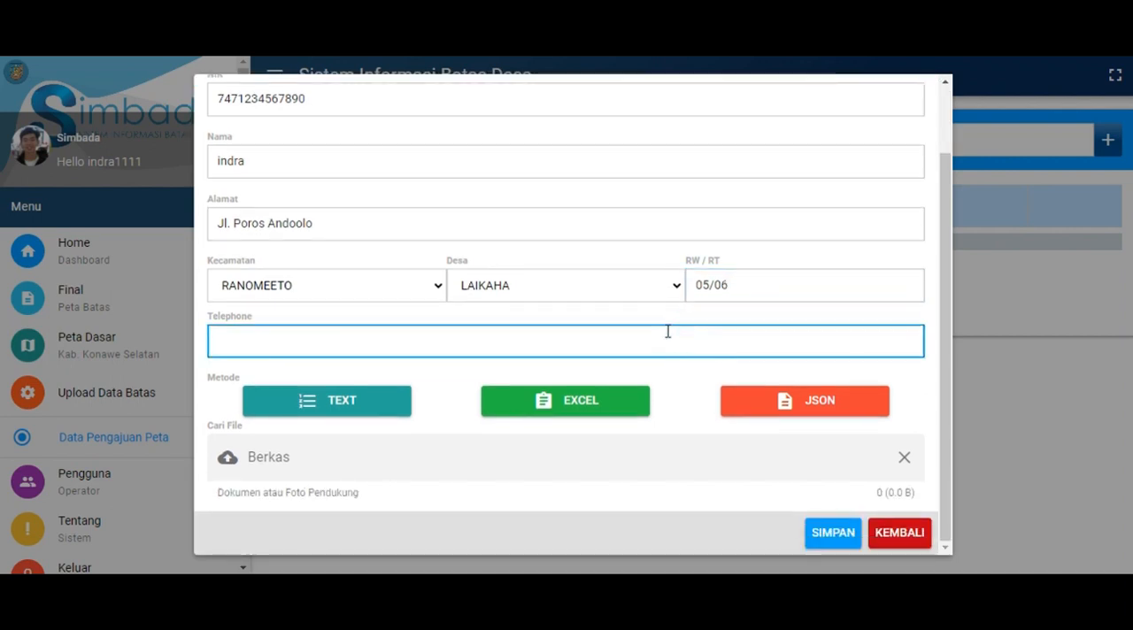
text(08229123)
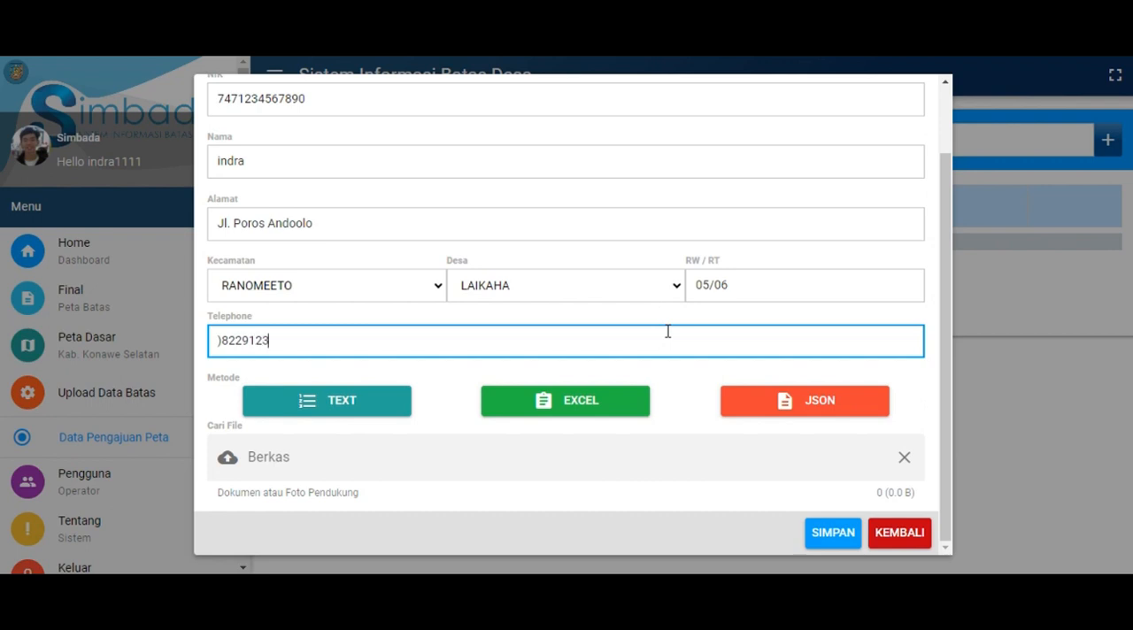
text(4567)
key(Left)
key(Left)
key(Left)
key(Left)
key(Left)
key(Left)
key(Left)
key(Left)
key(Left)
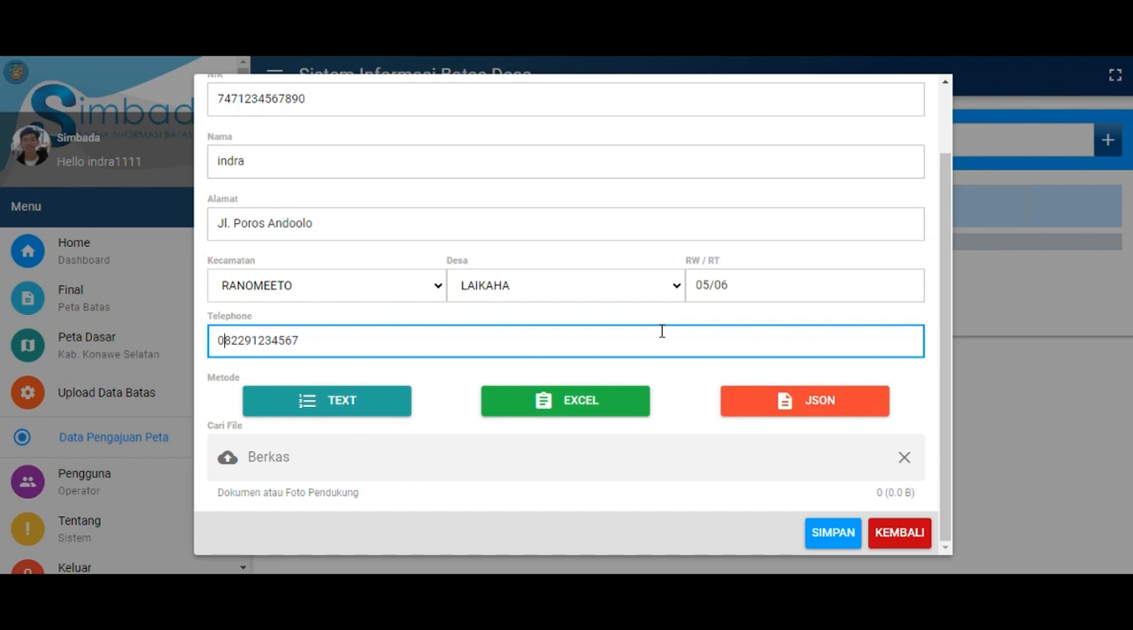
Add a location point by the text method with latitude -4.928493495 and longitude 122.99880084
scroll(661, 331, up, 2)
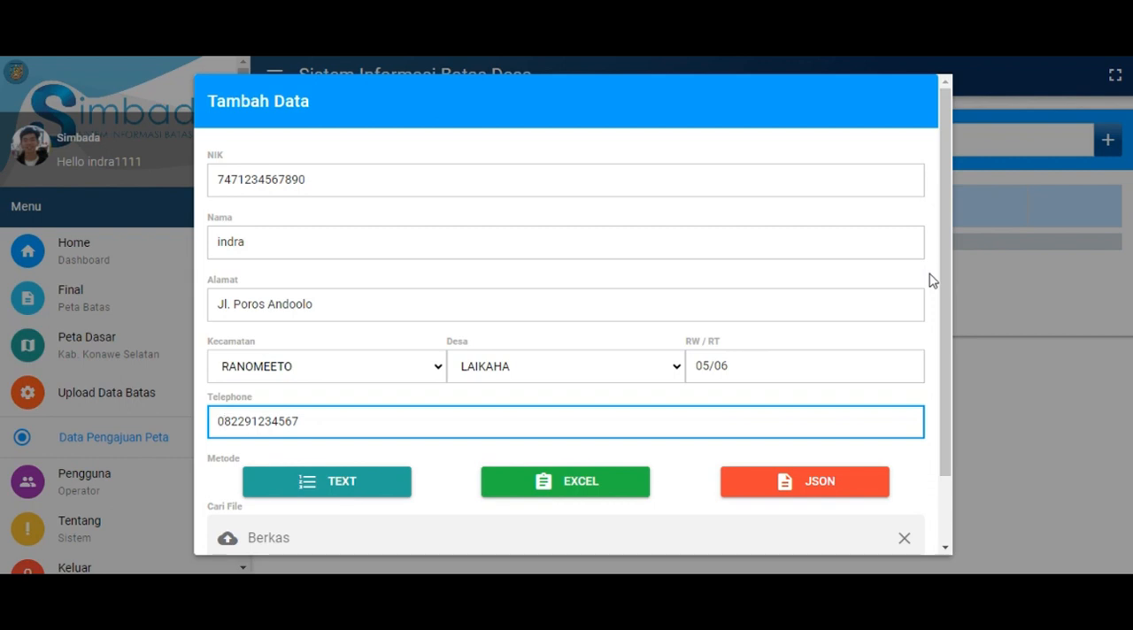
scroll(933, 280, down, 2)
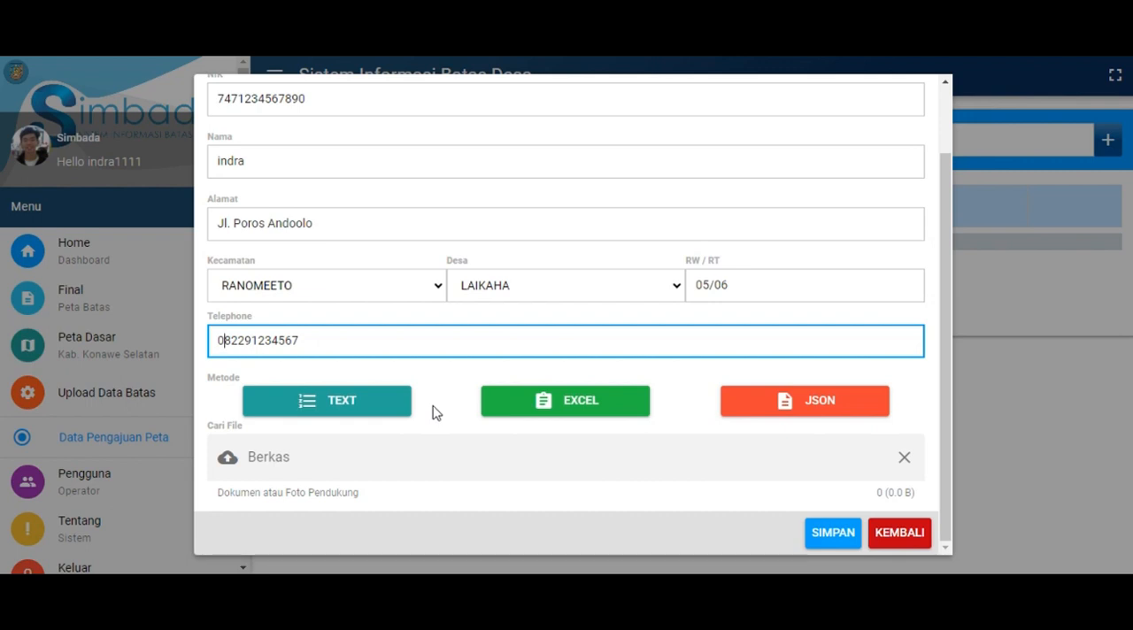
click(389, 405)
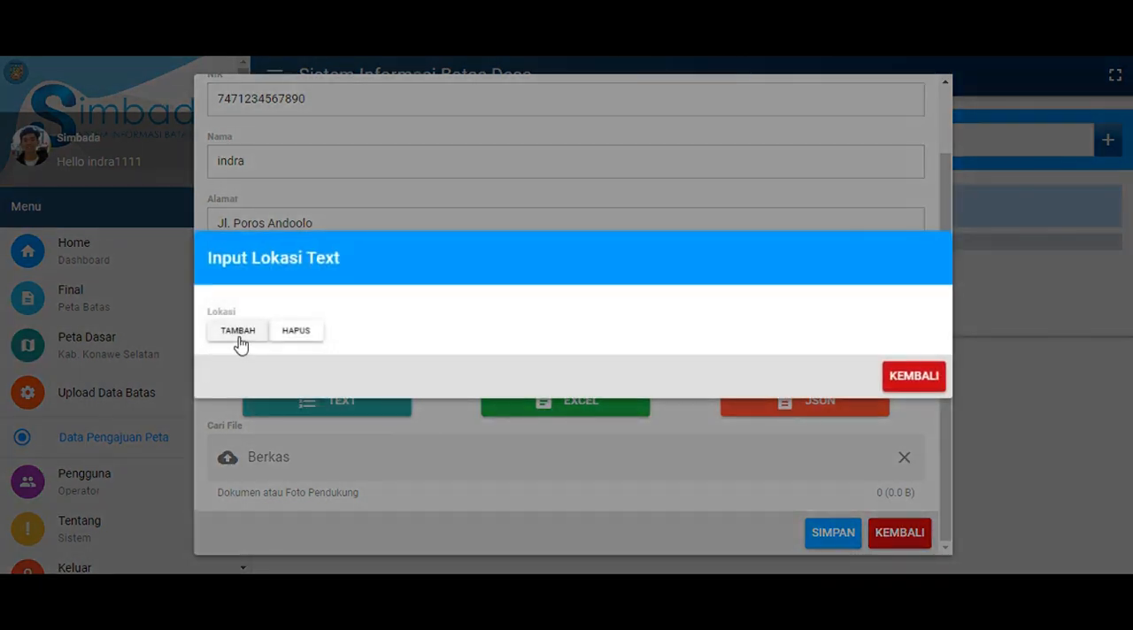
click(239, 333)
double_click(256, 314)
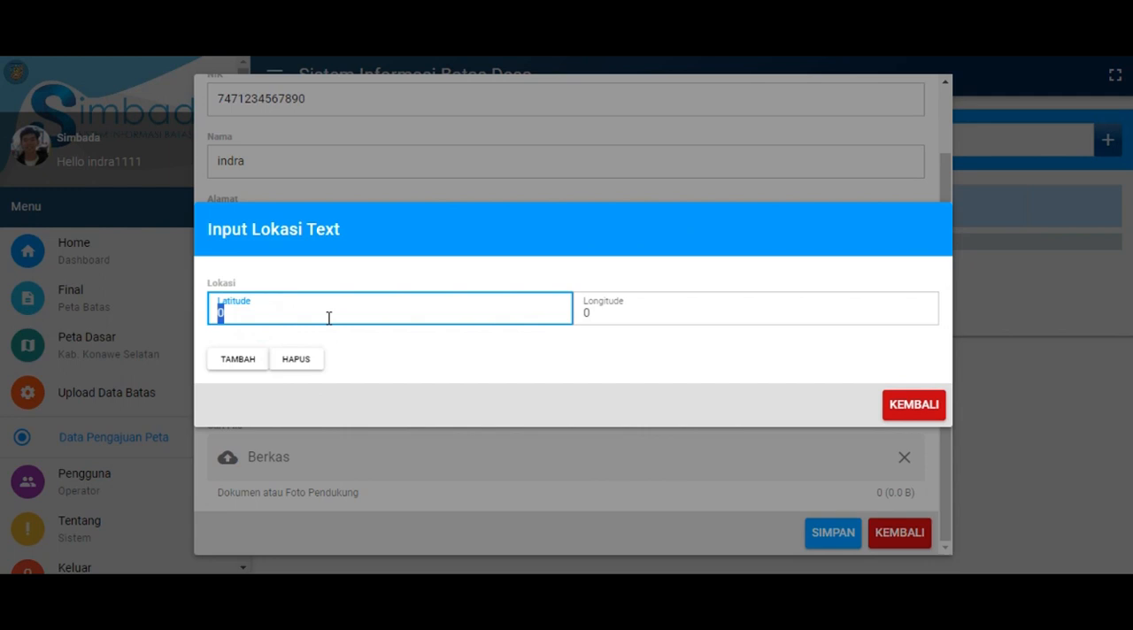
text(-4.928493495)
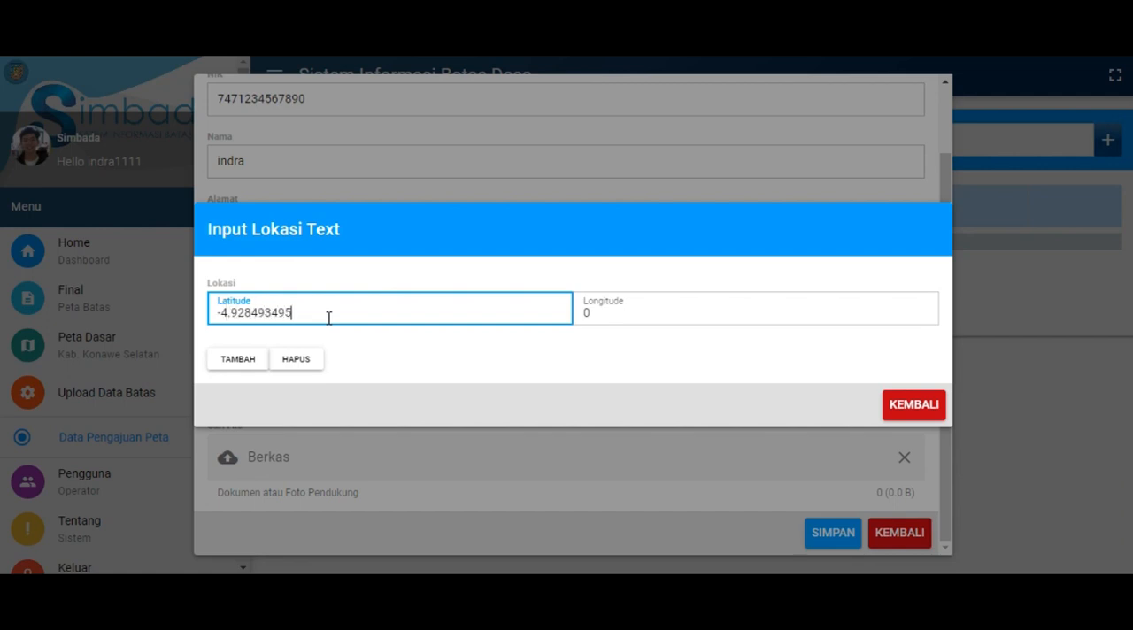
key(Tab)
text(1)
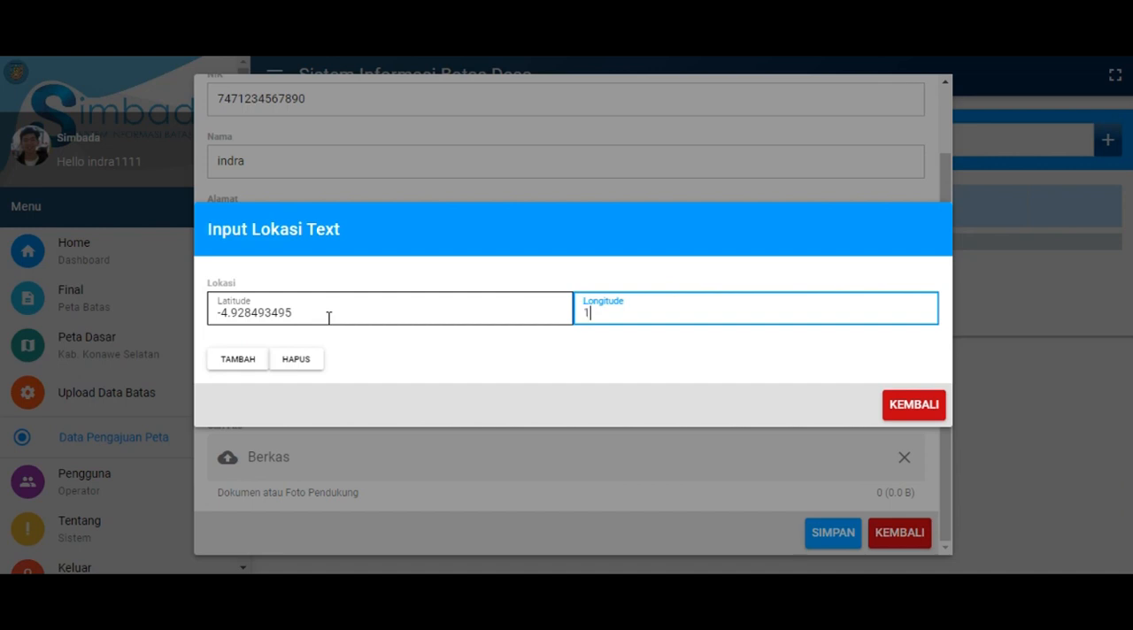
text(22.99880084)
Add a second blank coordinate row, delete both location rows and return to the proposal form
click(237, 360)
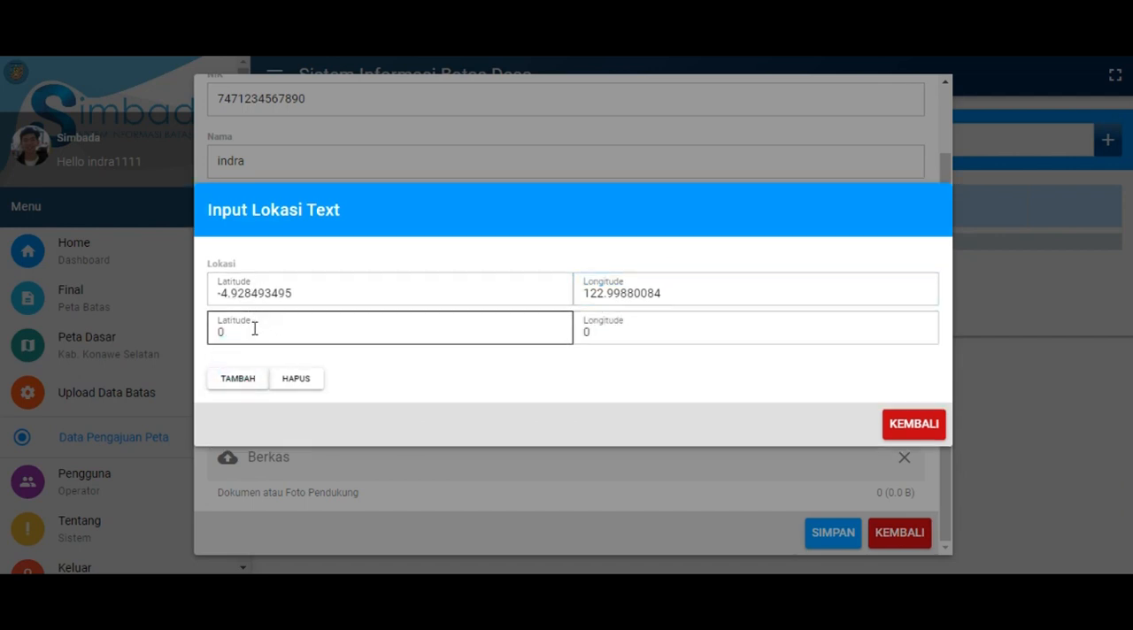
double_click(254, 329)
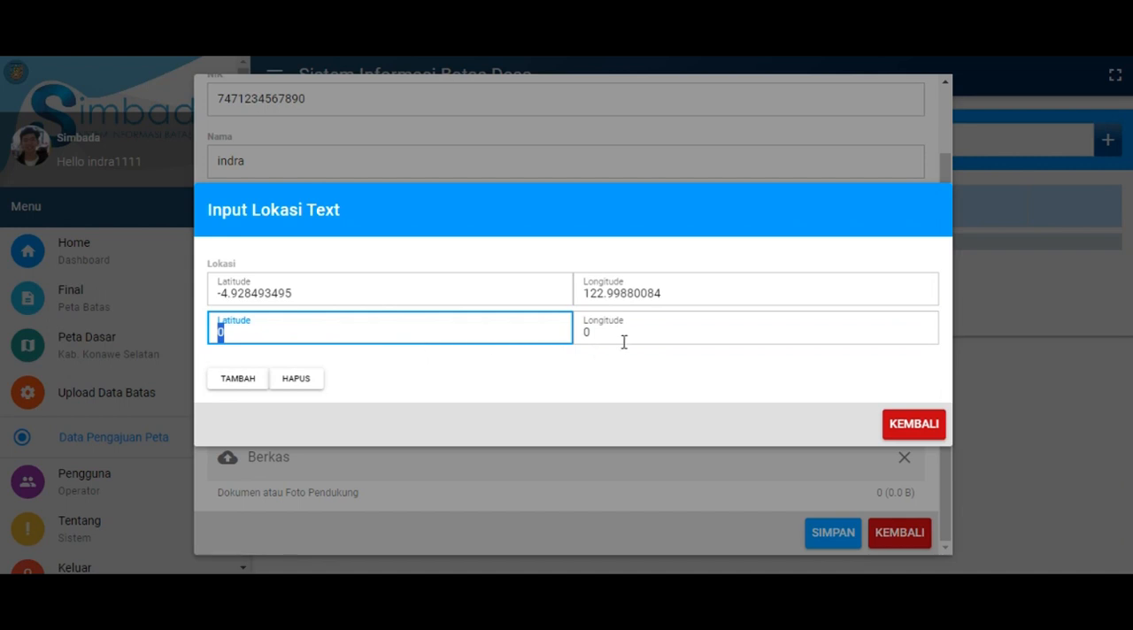
click(304, 389)
click(315, 363)
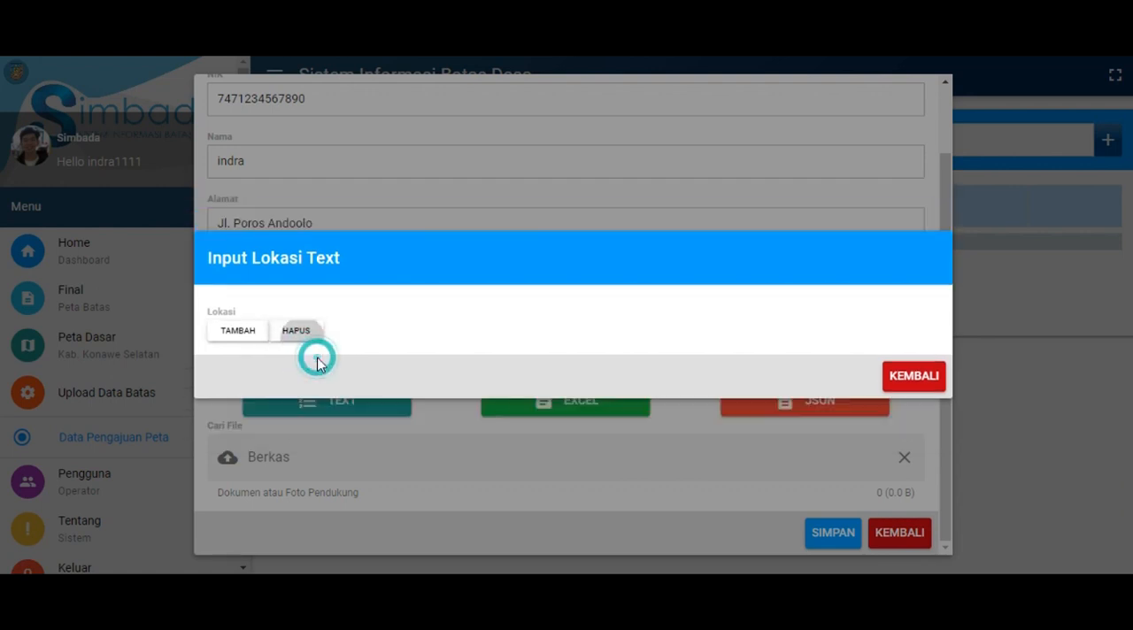
click(914, 376)
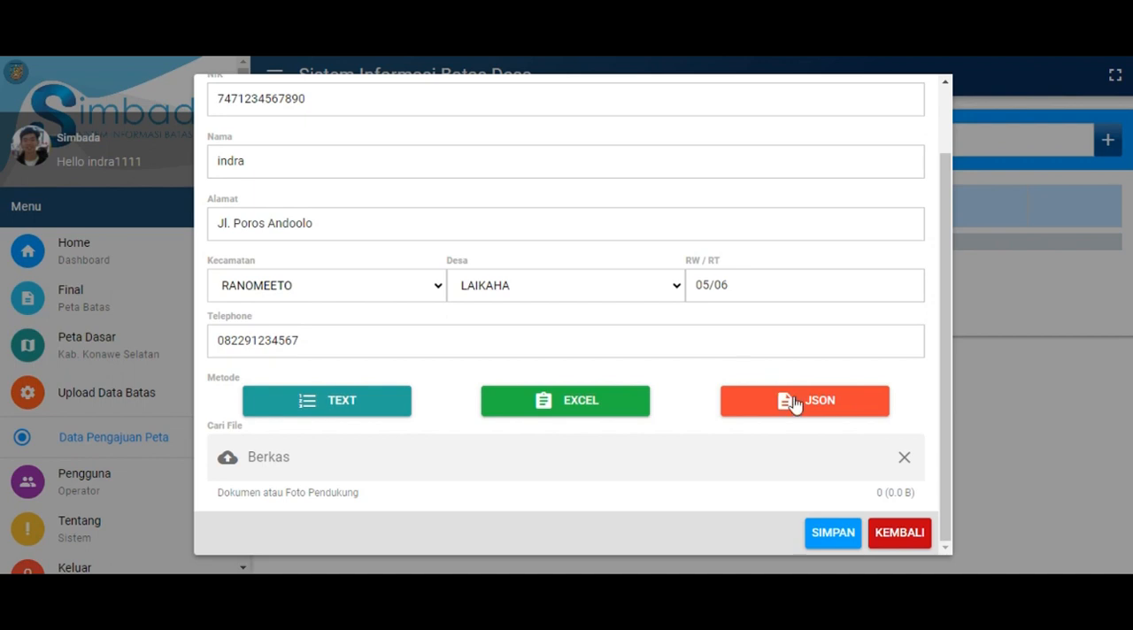
Examine the JSON location format, including its enclosing brackets and lat/lng entries, and return to the proposal form
click(861, 418)
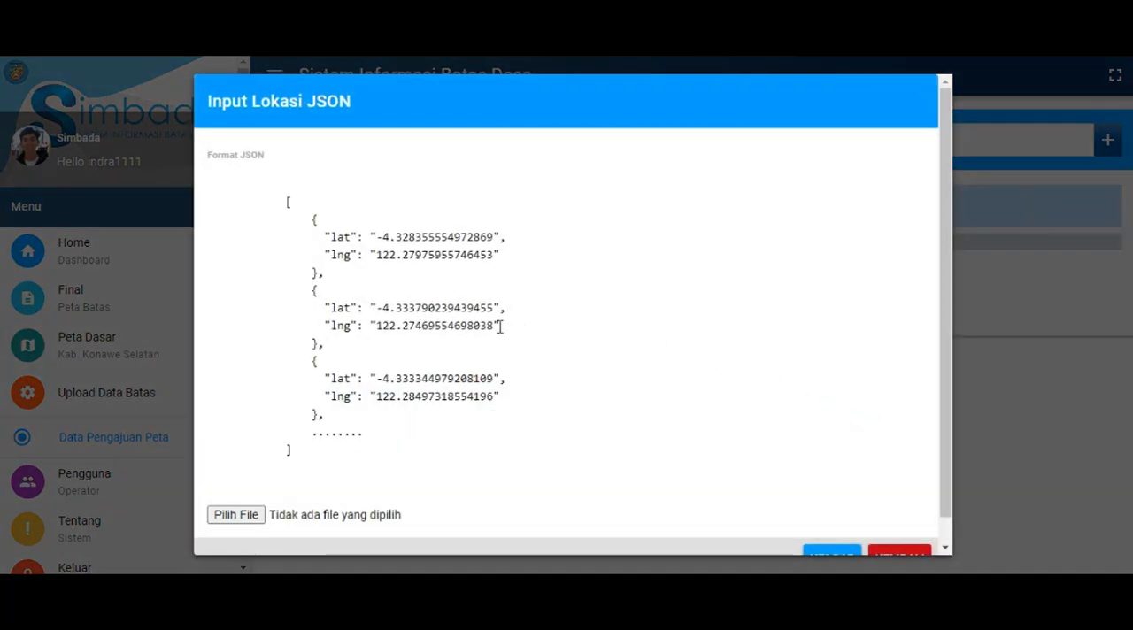
scroll(503, 329, down, 2)
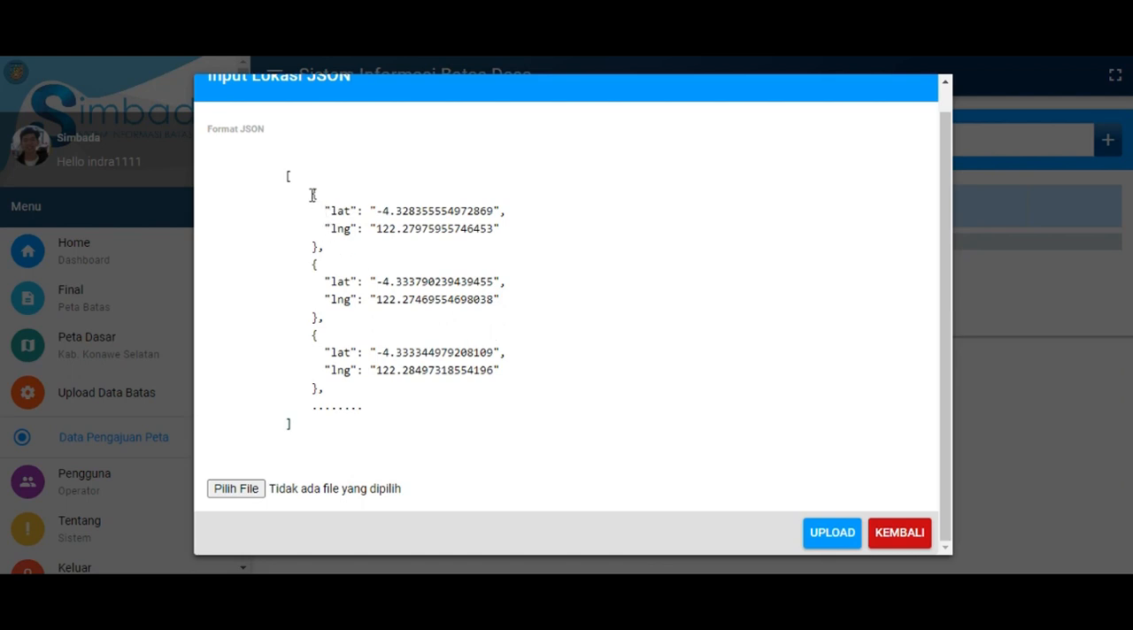
drag(313, 195, 567, 390)
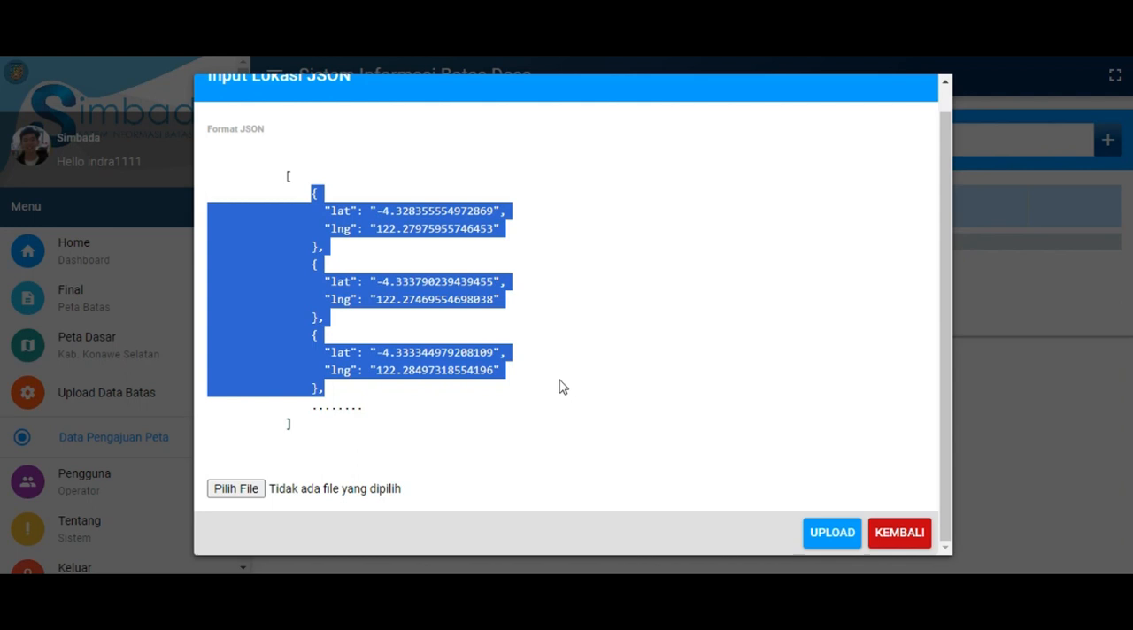
click(327, 209)
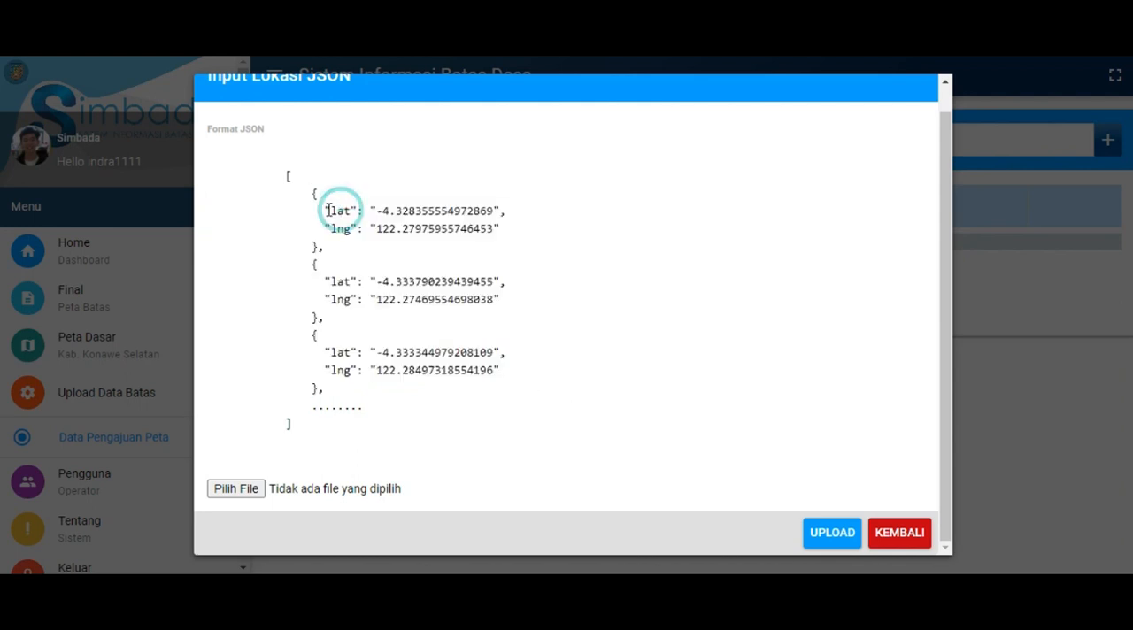
drag(318, 211, 511, 240)
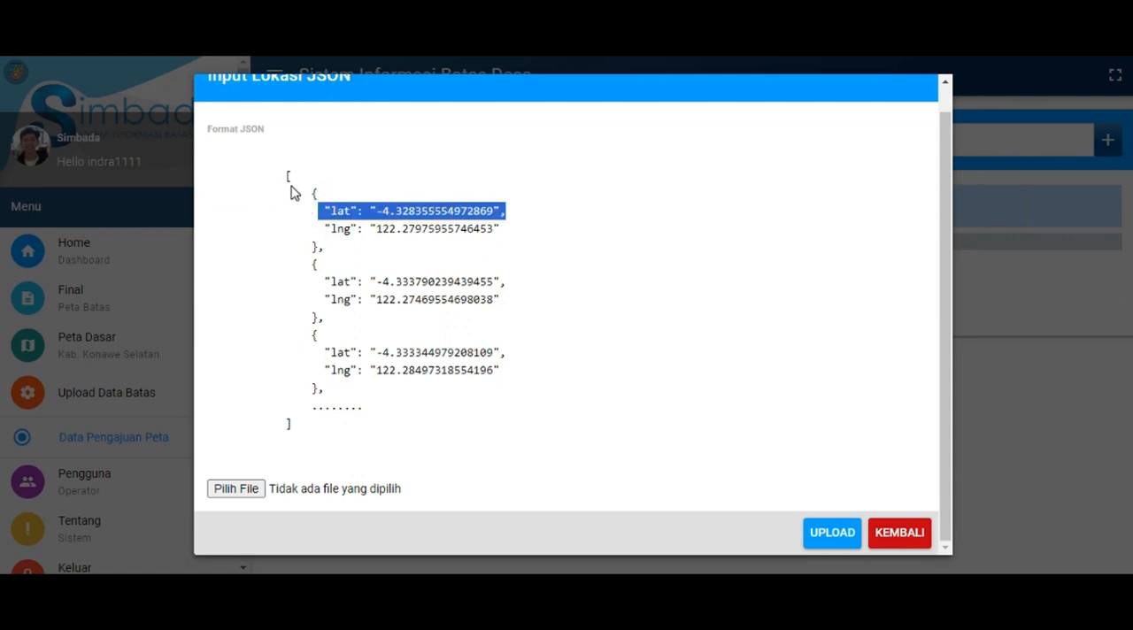
drag(285, 177, 453, 429)
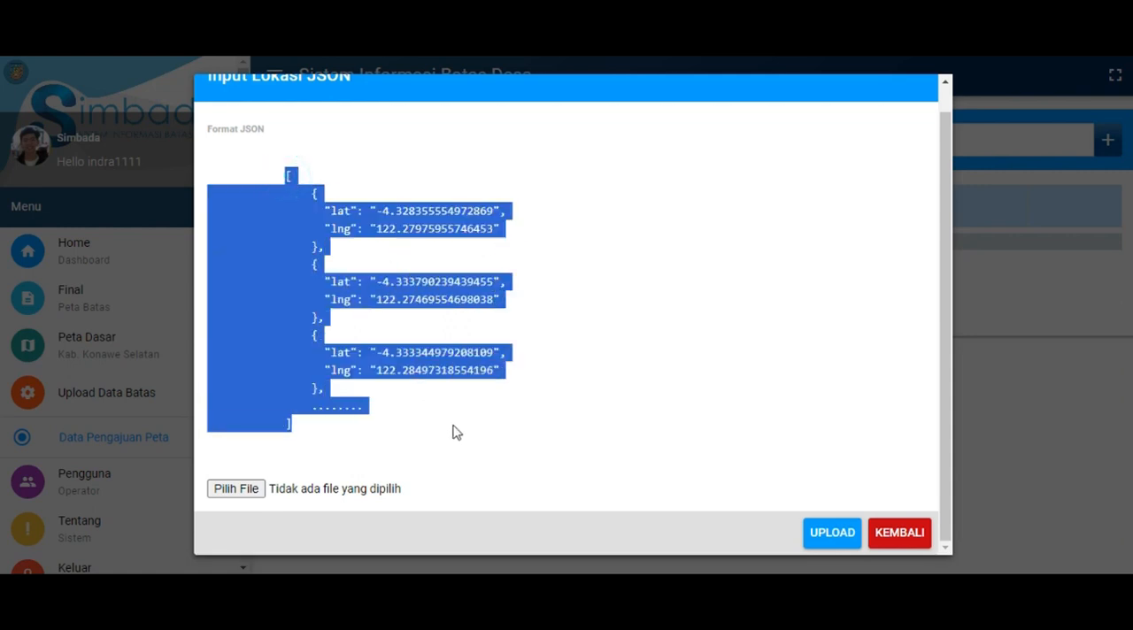
click(899, 533)
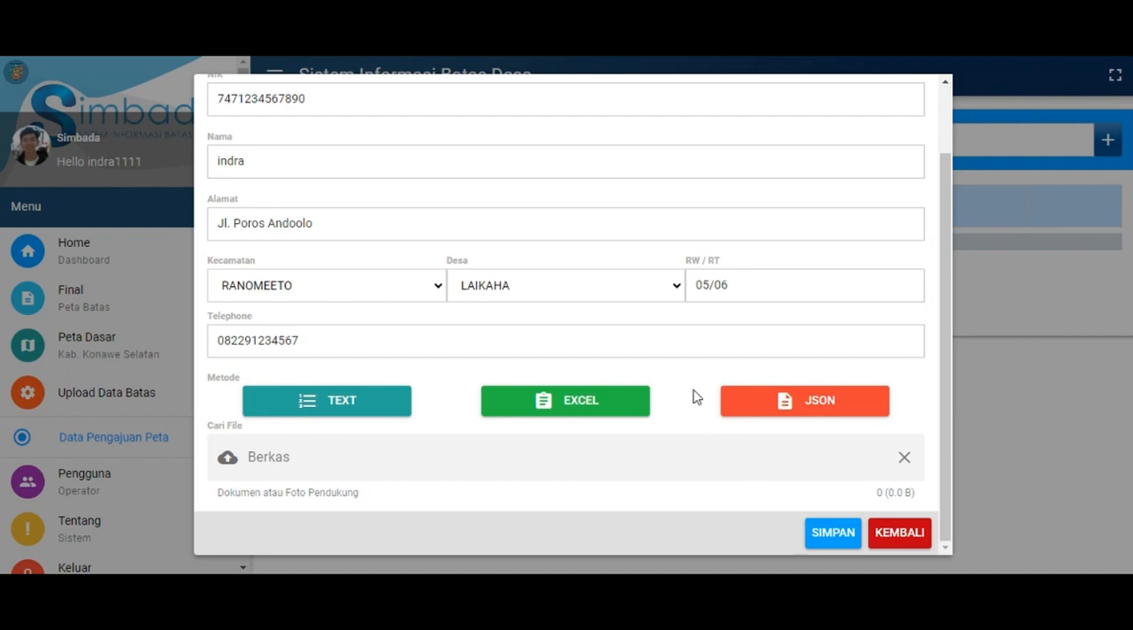
Upload the Excel coordinate file 3._Desa_Laikaha_Point.xlsx as the proposal's location data and return to the form
click(601, 412)
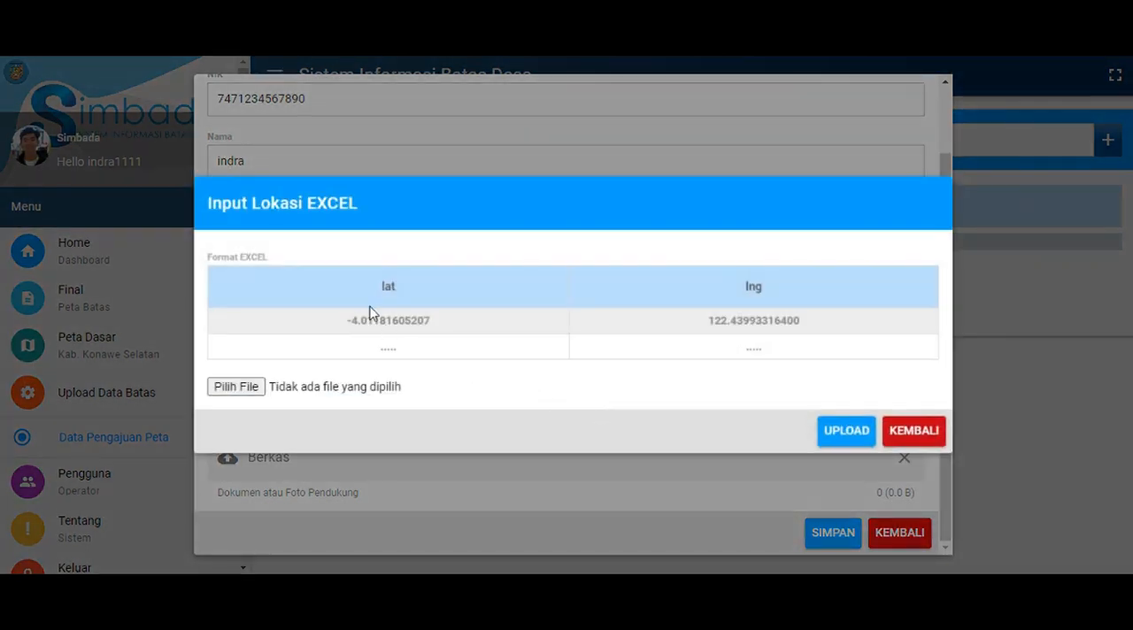
drag(379, 287, 832, 317)
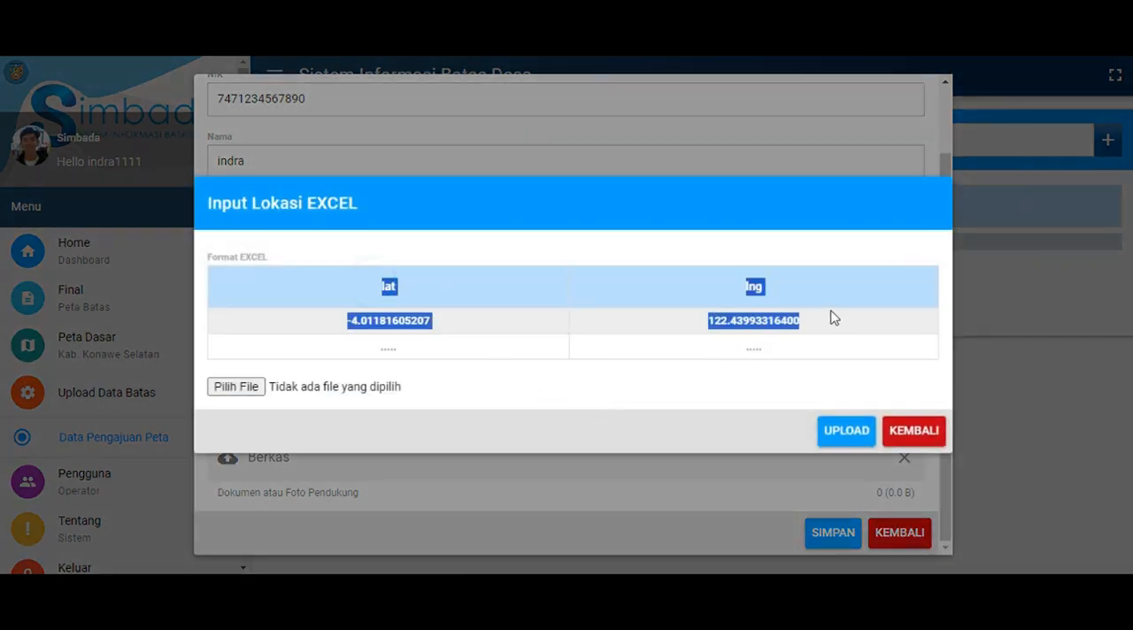
click(412, 283)
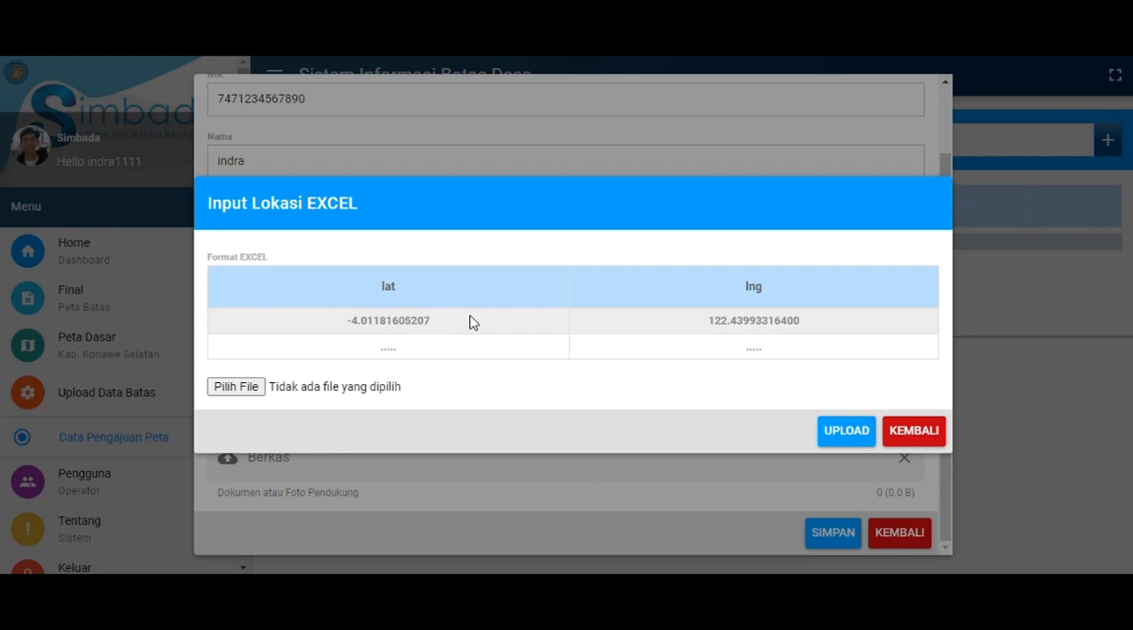
drag(364, 281, 823, 325)
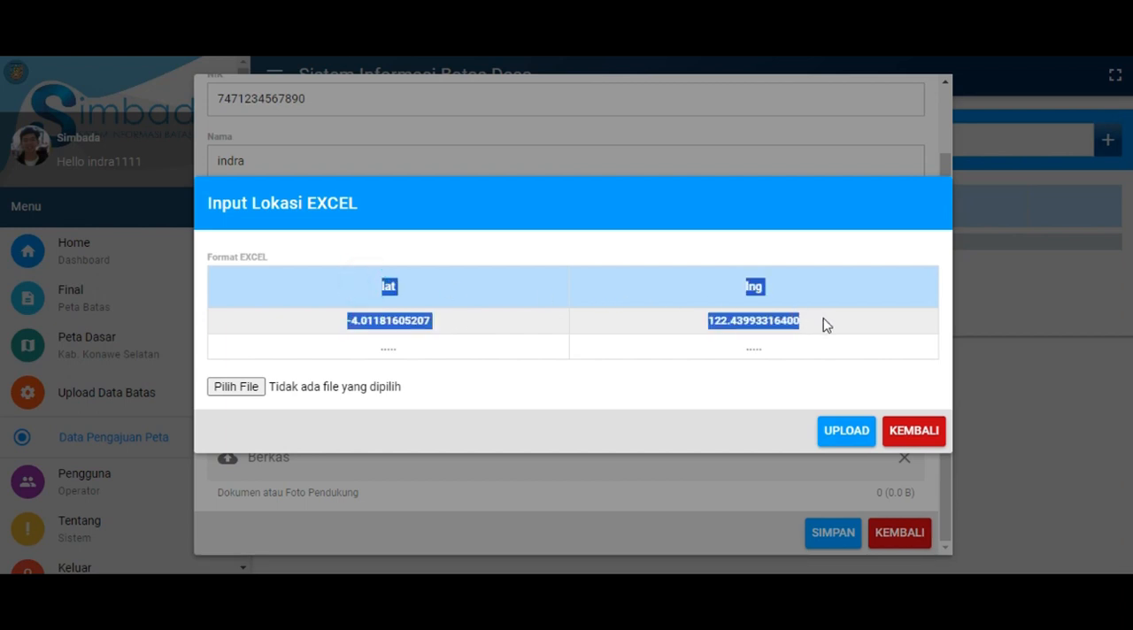
click(630, 304)
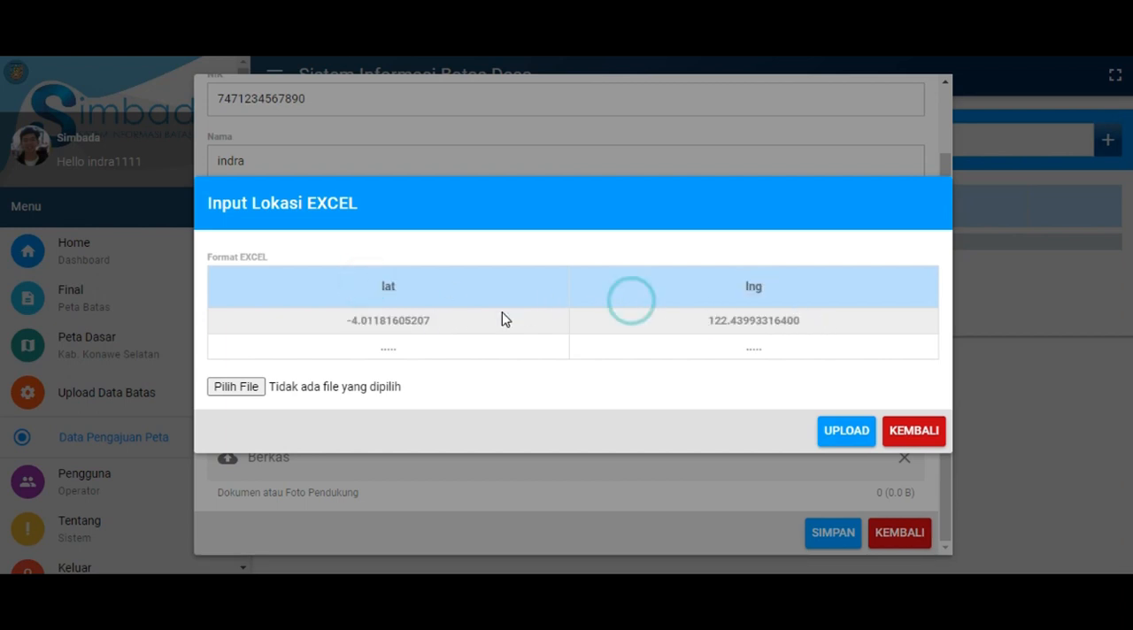
click(246, 382)
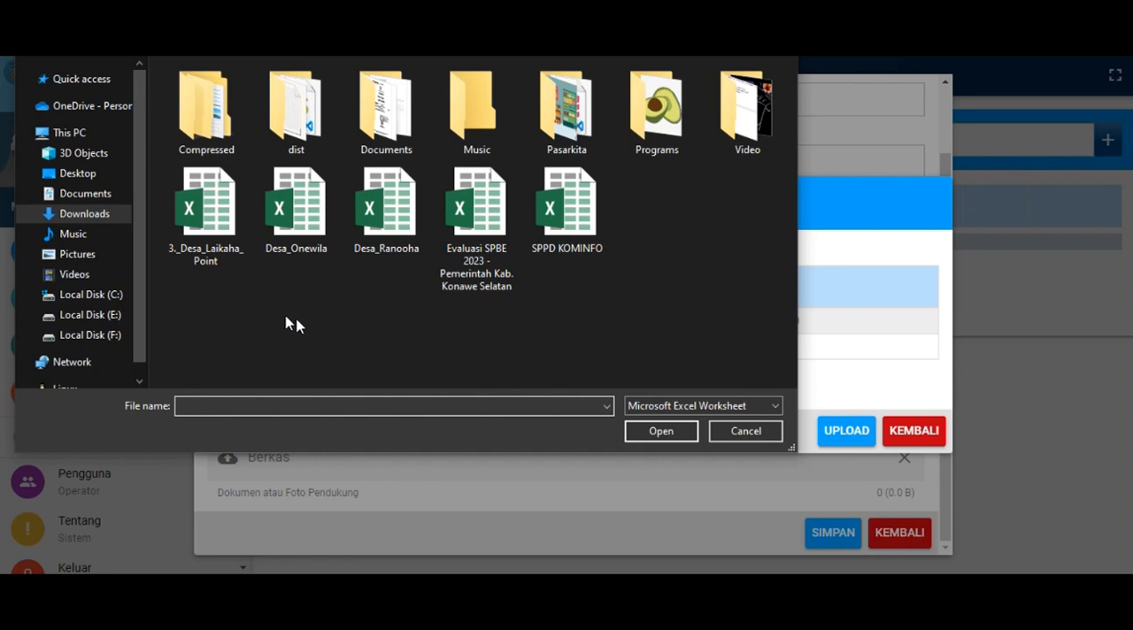
click(206, 254)
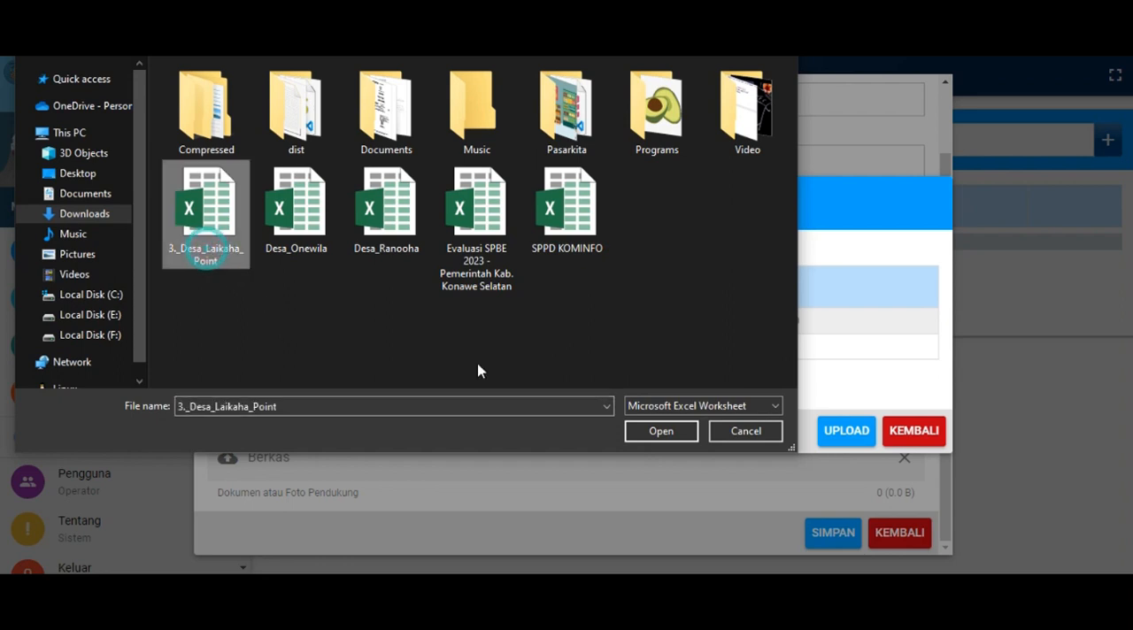
click(658, 434)
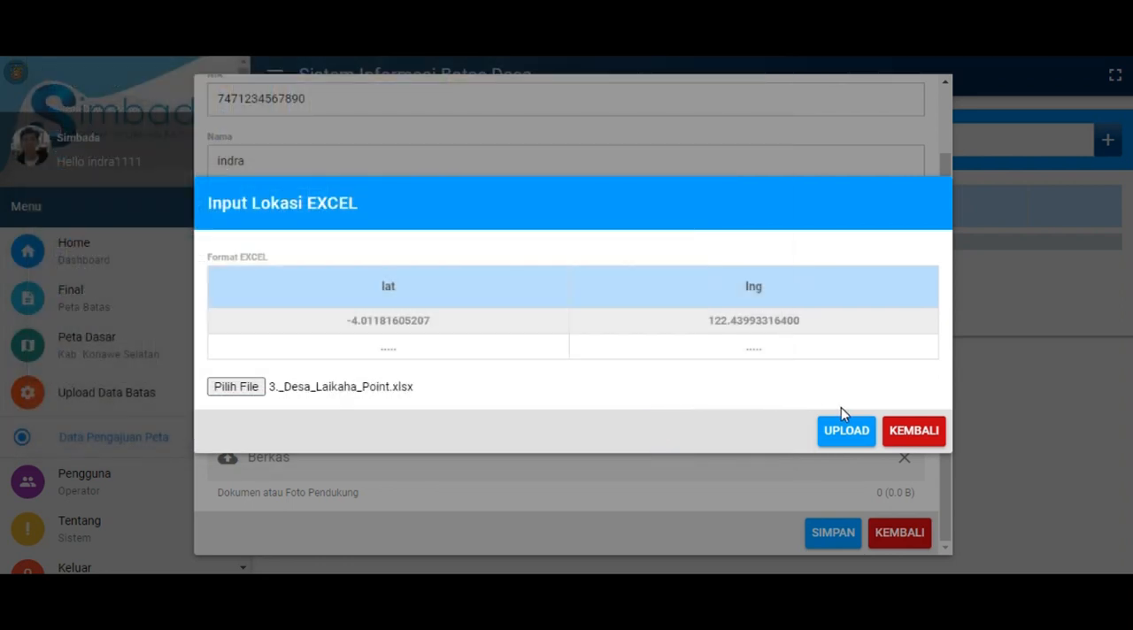
click(839, 439)
click(920, 432)
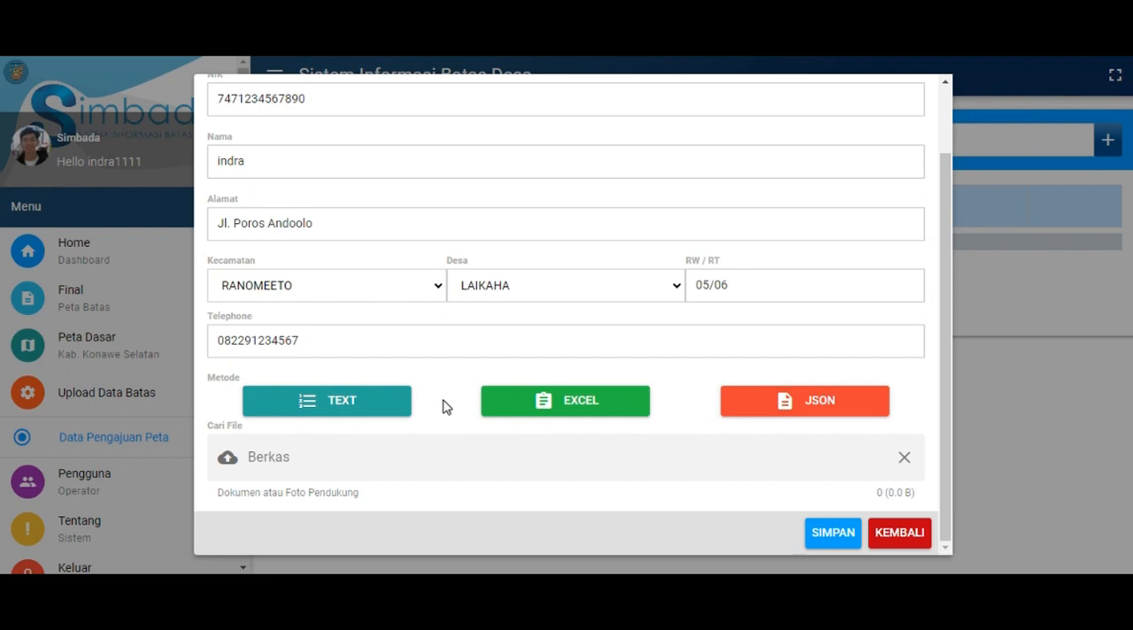
Review the imported latitude and longitude rows in the text location list and return to the proposal form
click(398, 409)
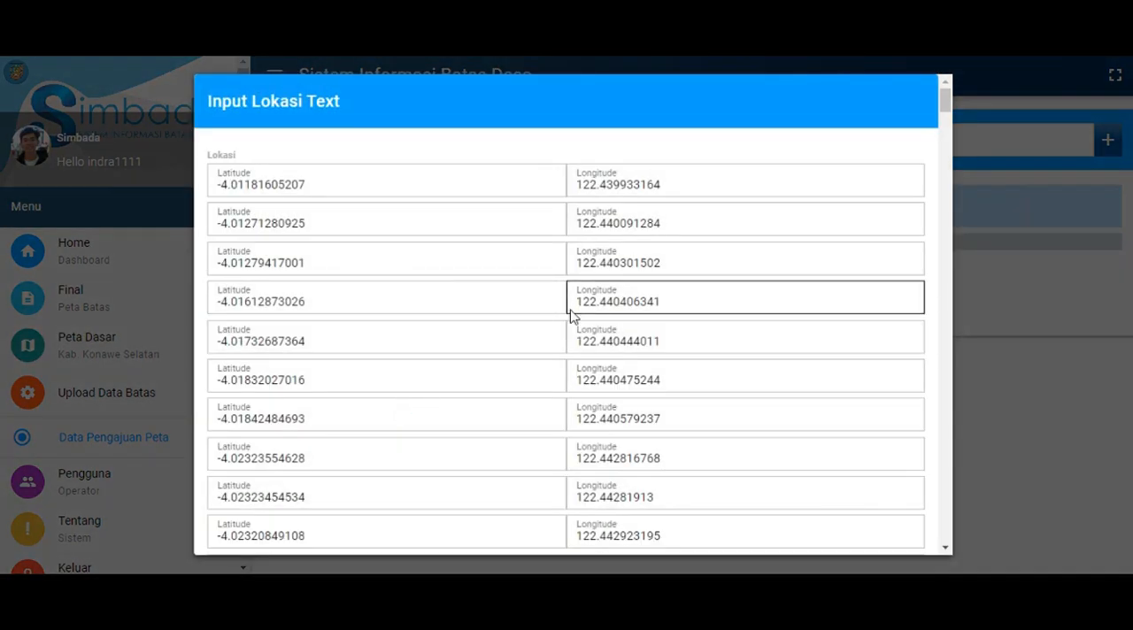
scroll(929, 299, down, 4)
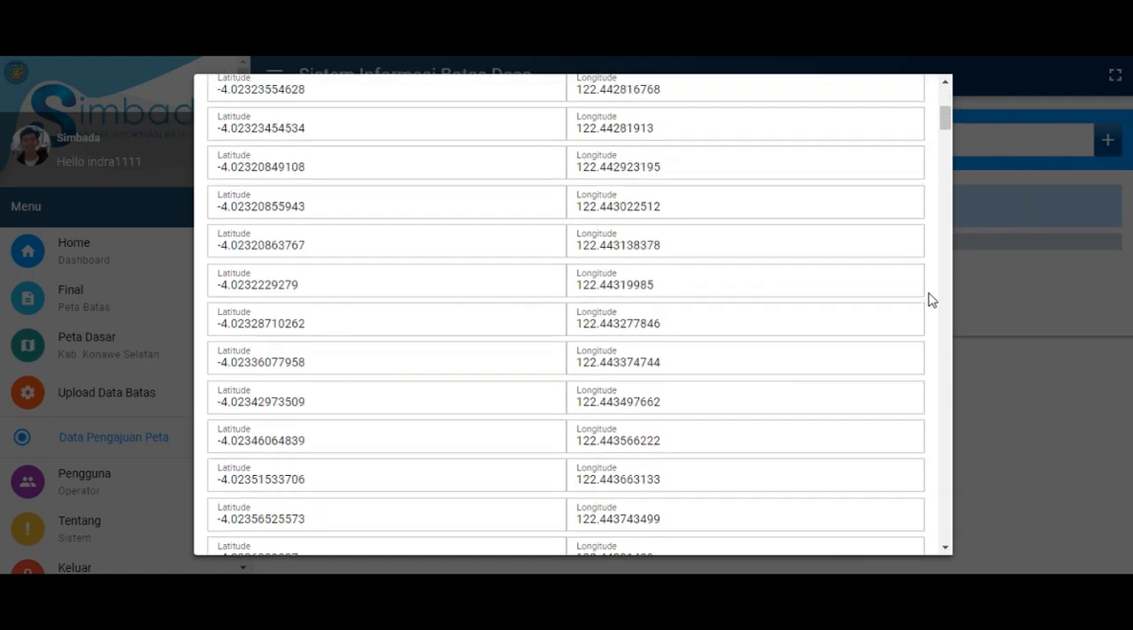
scroll(930, 300, up, 5)
scroll(929, 299, down, 15)
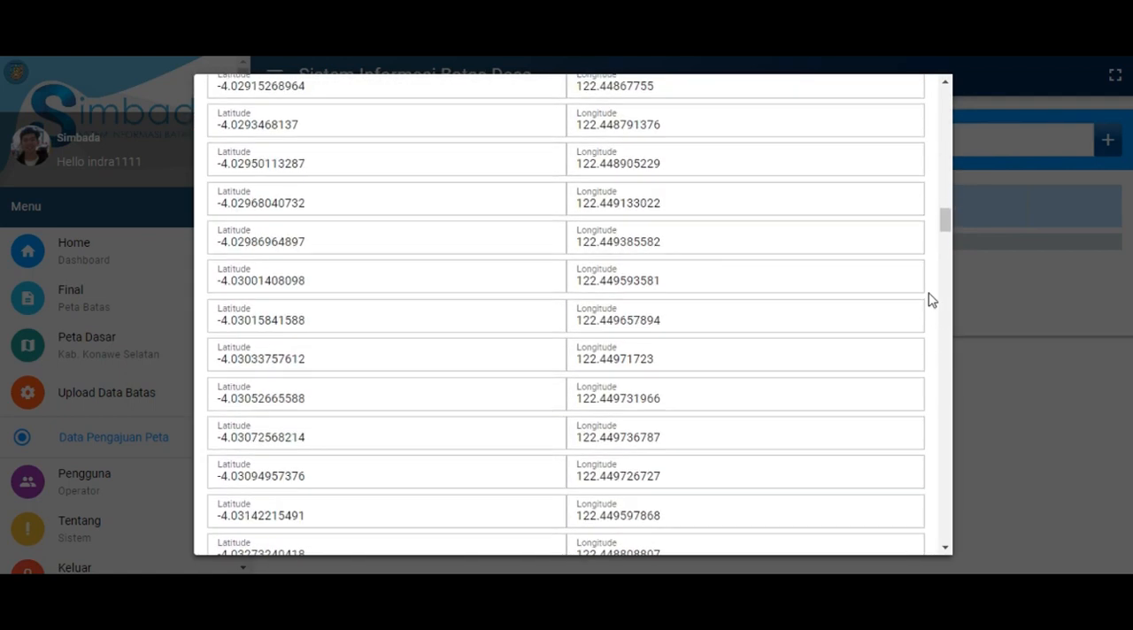
scroll(929, 299, down, 10)
drag(942, 253, 942, 542)
click(898, 532)
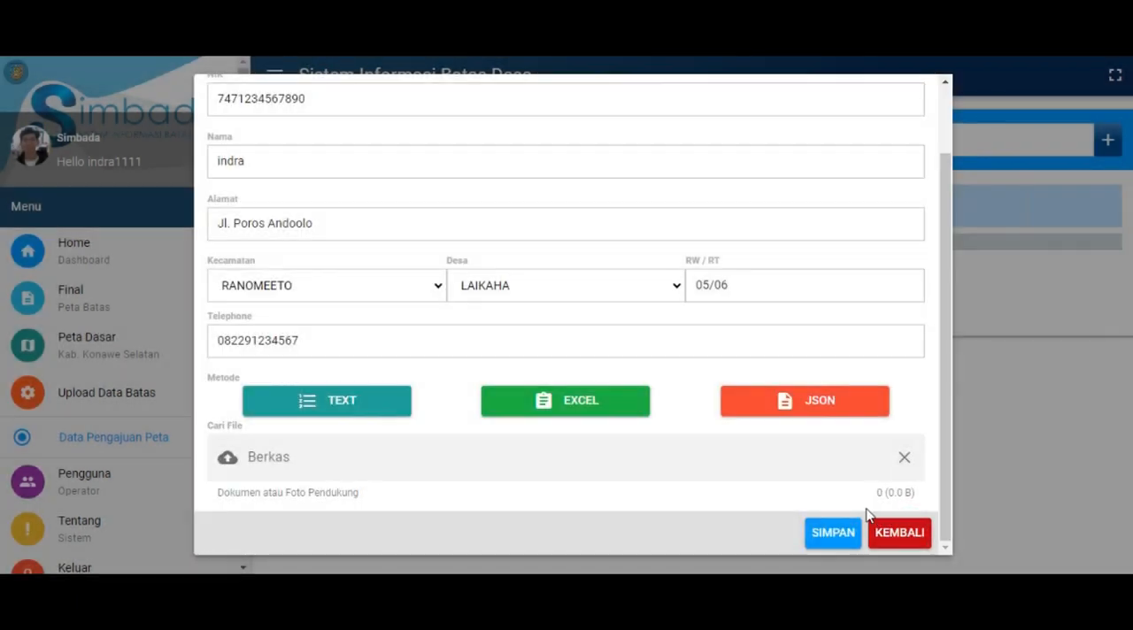
Attach the supporting document Test Lampiran.pdf from the Downloads folder to the proposal
click(400, 462)
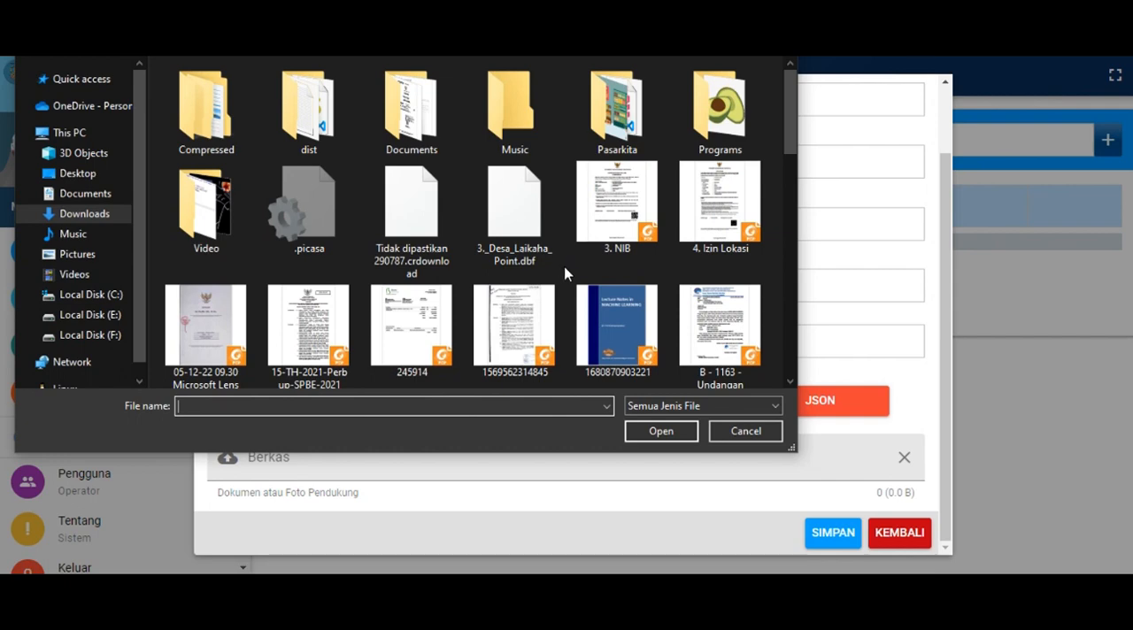
scroll(562, 276, down, 1)
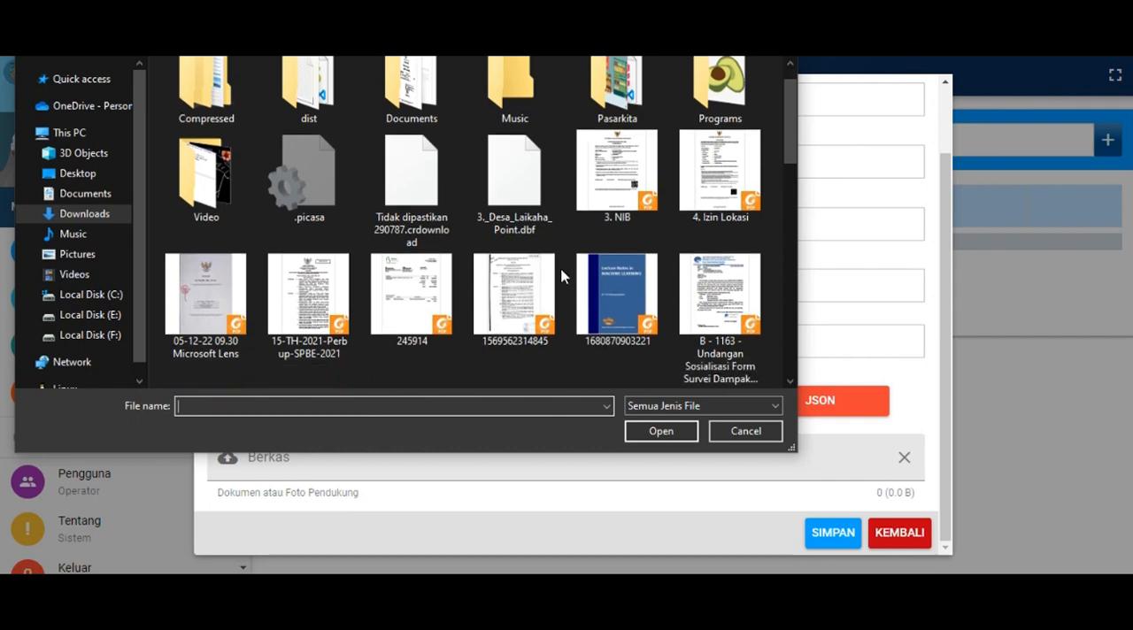
click(565, 321)
key(t)
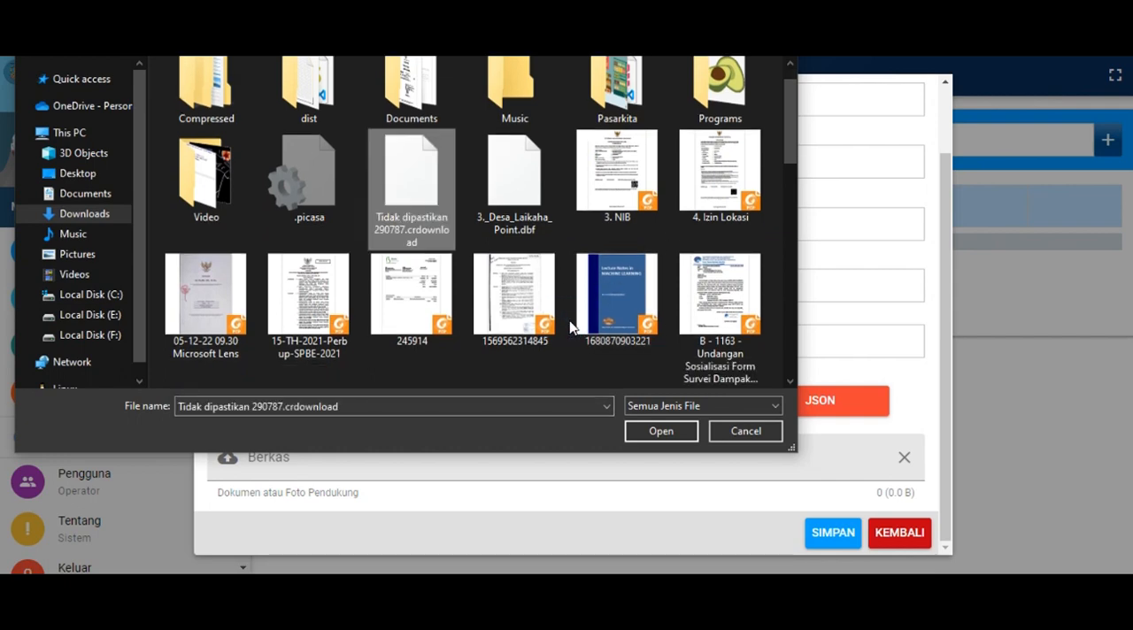
key(t)
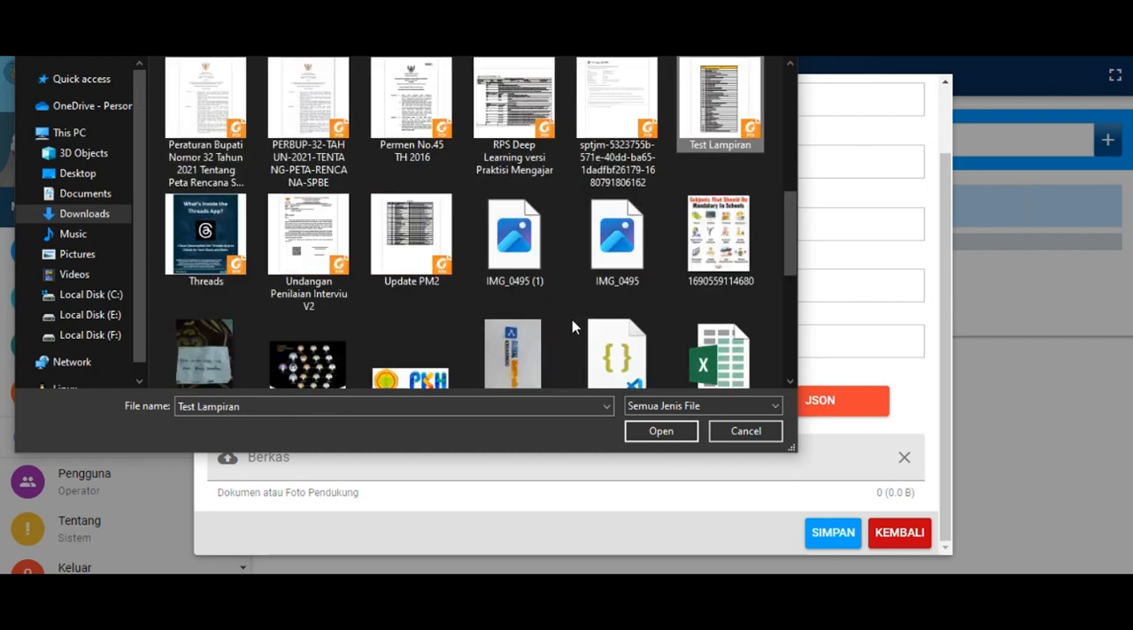
click(670, 433)
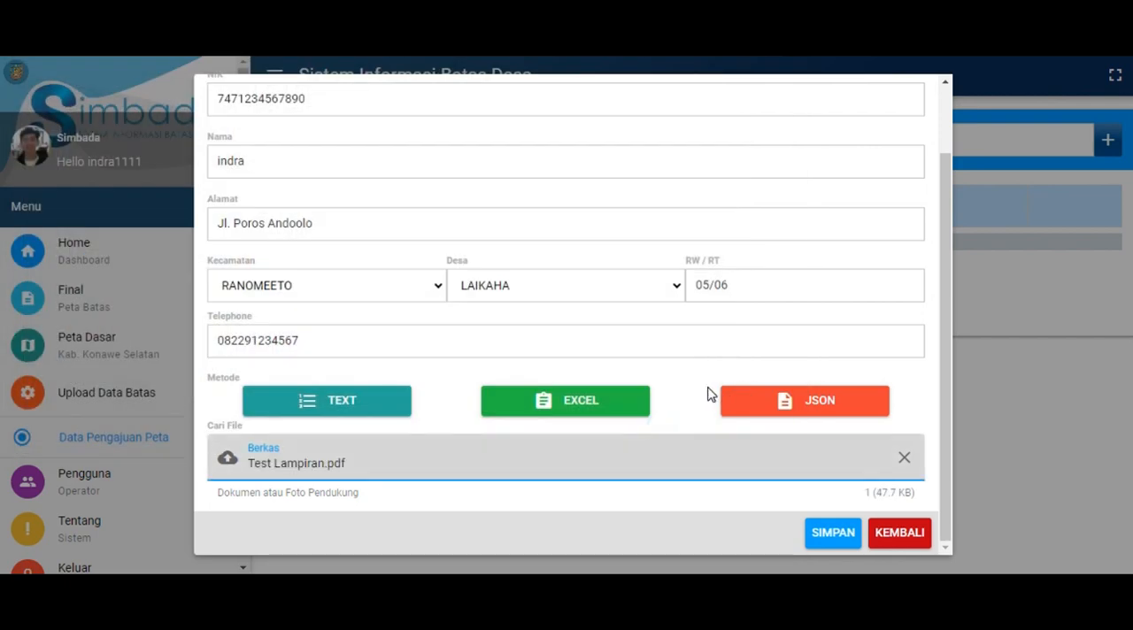
Review the completed proposal form and save the village boundary proposal
scroll(708, 394, up, 2)
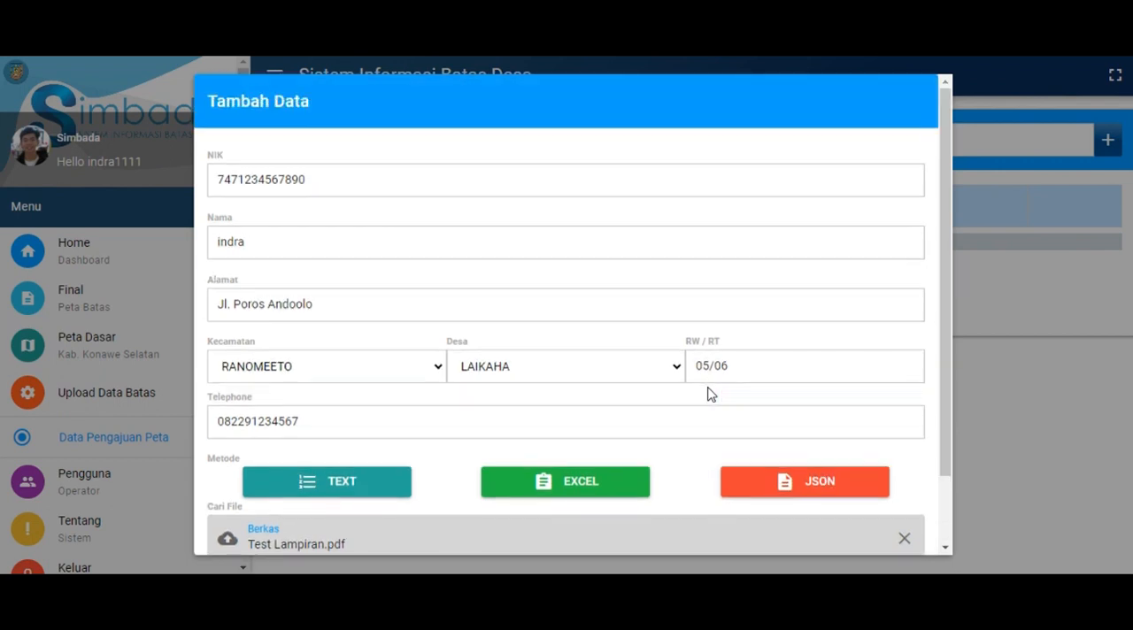
scroll(700, 394, down, 2)
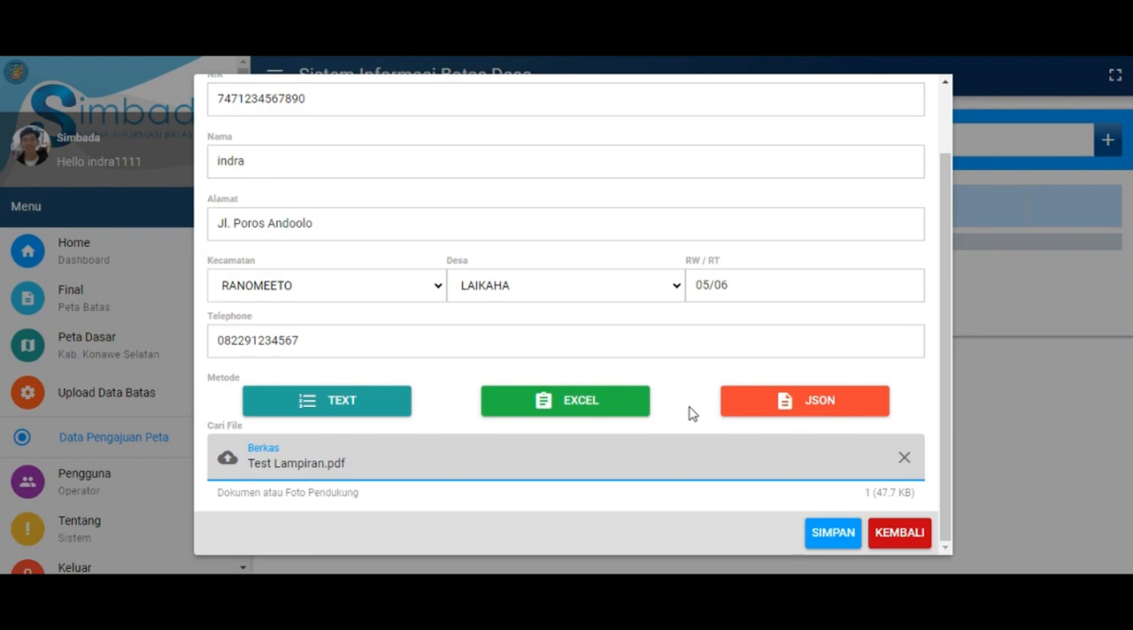
click(823, 537)
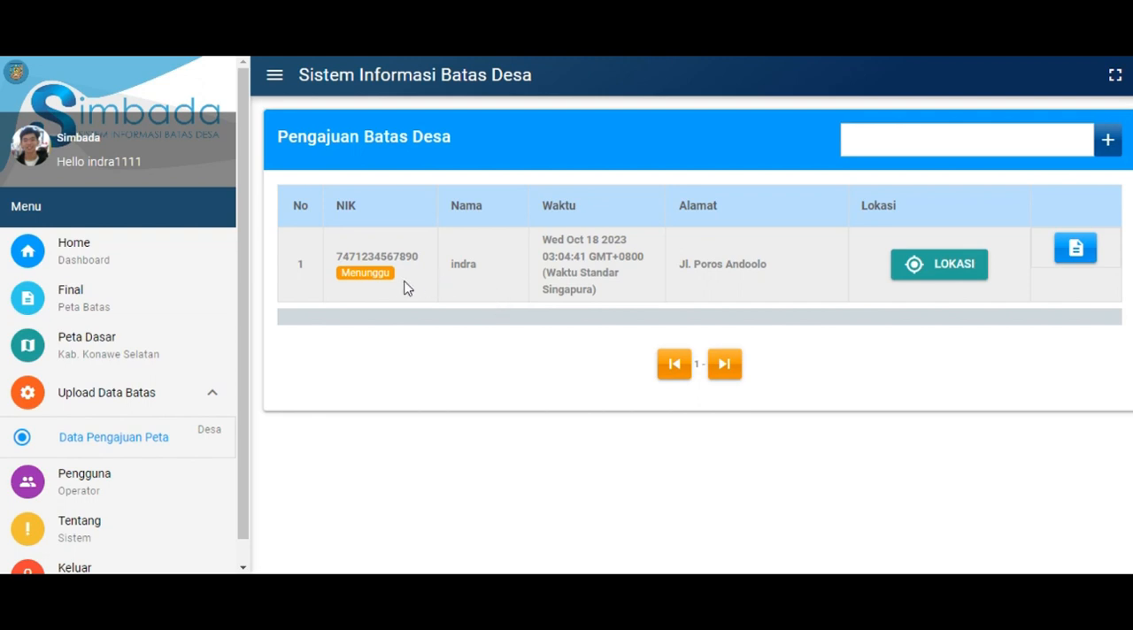
Check the submitted proposal's status, view its attached PDF document and return to the proposal list
double_click(358, 273)
click(747, 287)
click(1079, 251)
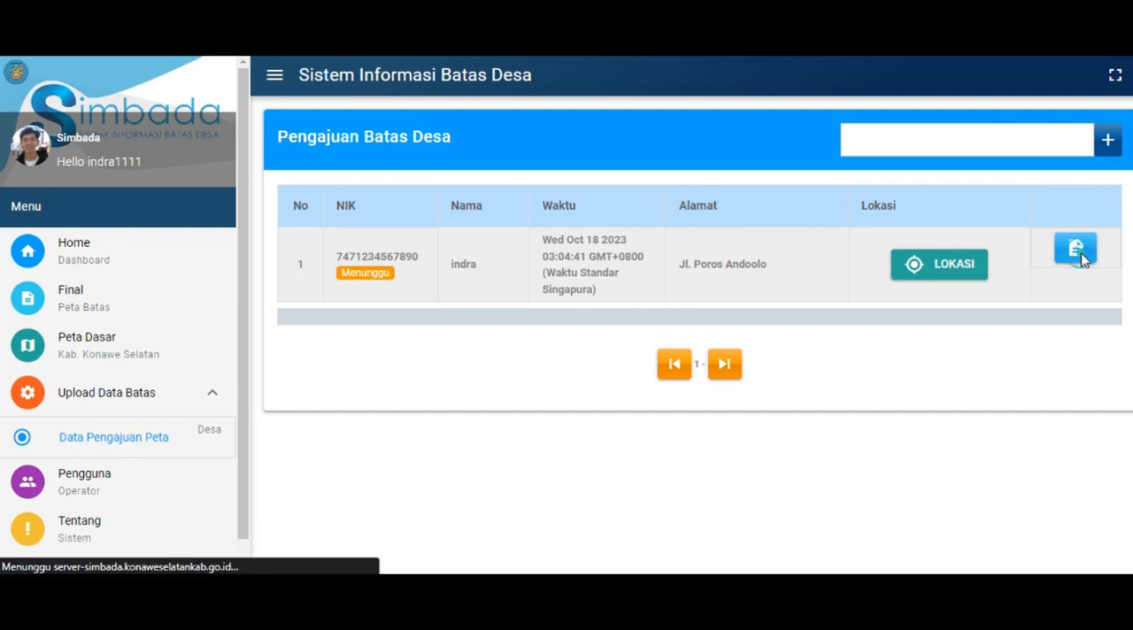
scroll(938, 311, down, 2)
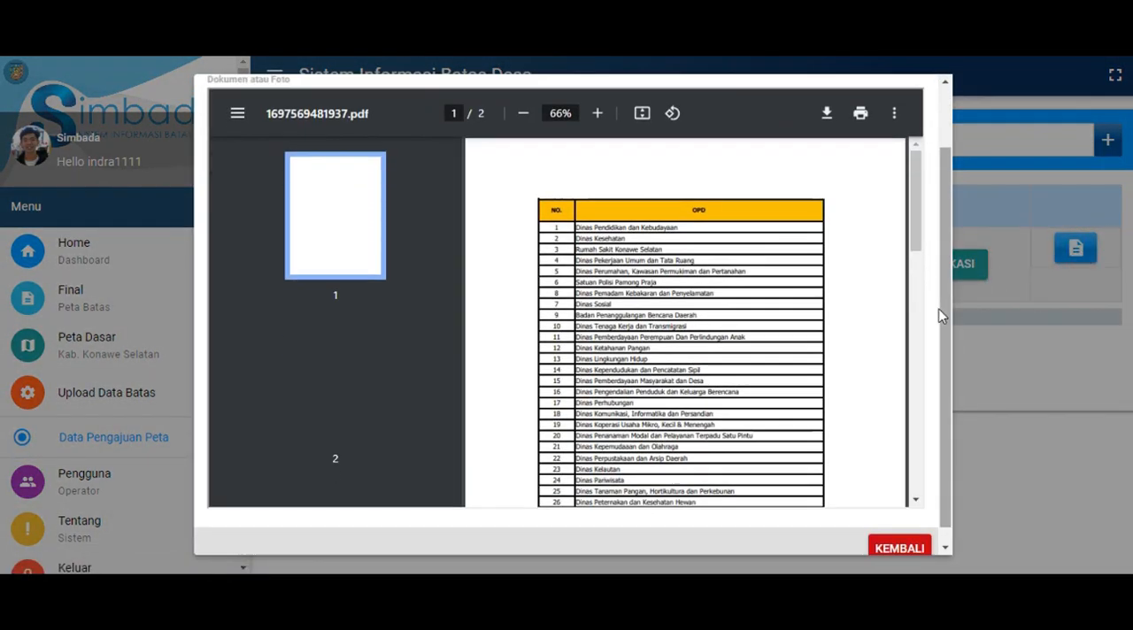
click(900, 534)
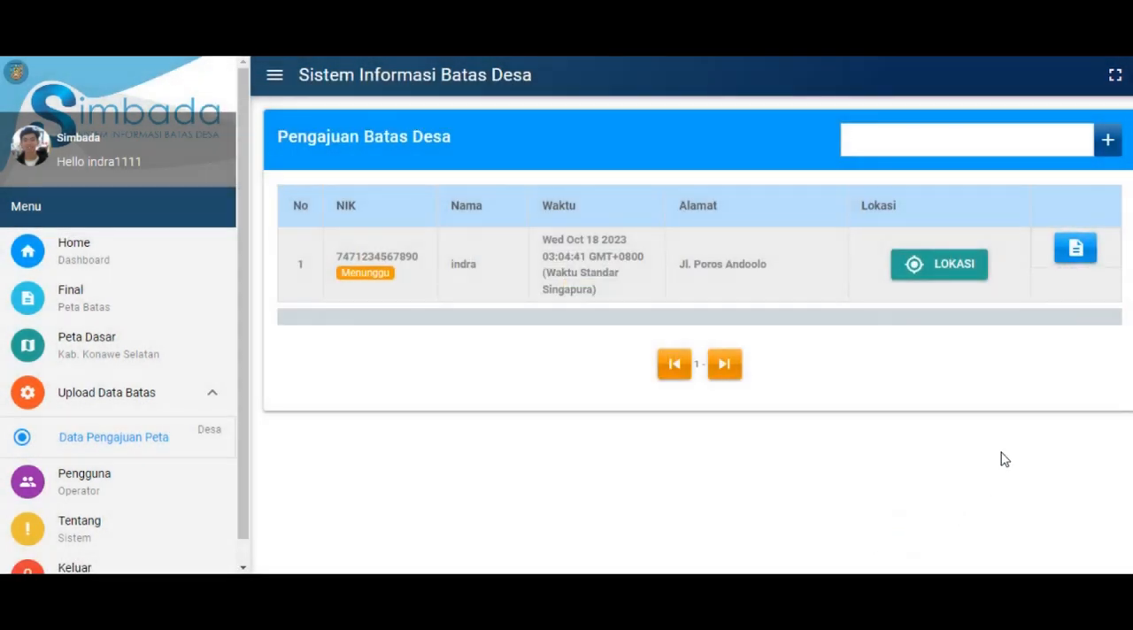
Inspect the submitted proposal's location map, examining Desa Laikaha's full boundary outline and marker, and return to the proposal list
click(937, 277)
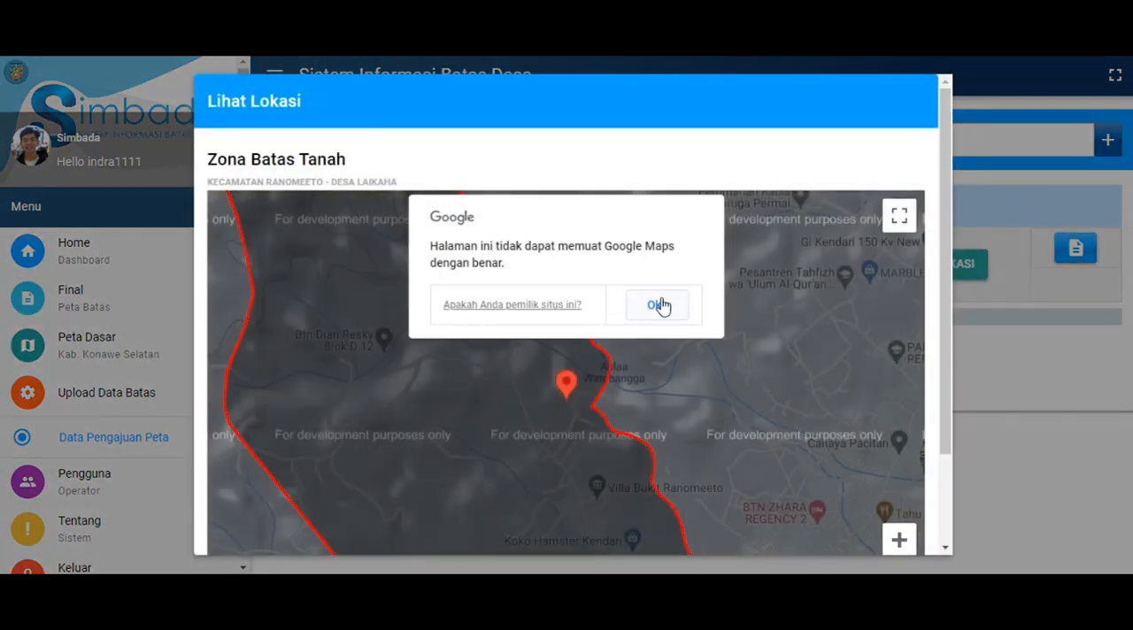
click(659, 301)
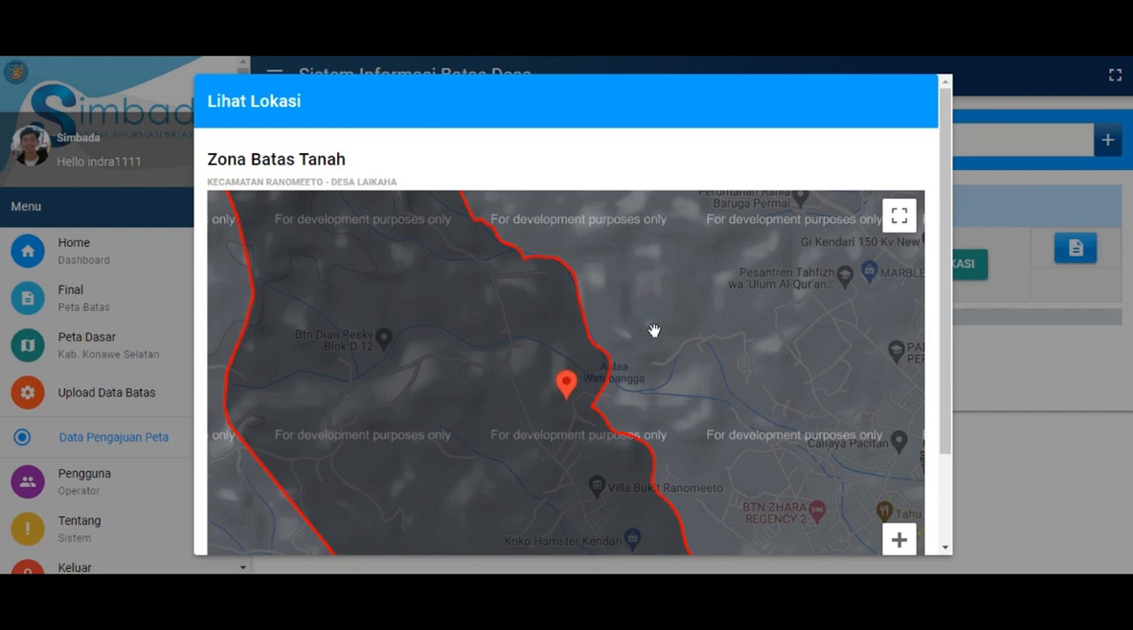
scroll(711, 329, down, 1)
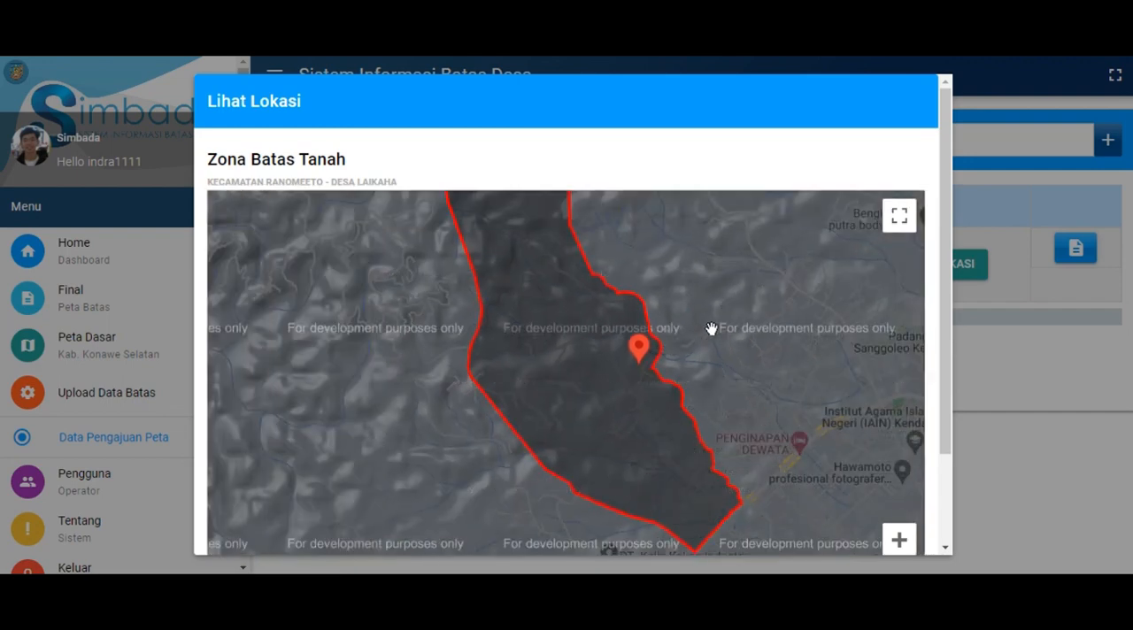
scroll(729, 340, up, 1)
scroll(715, 353, down, 1)
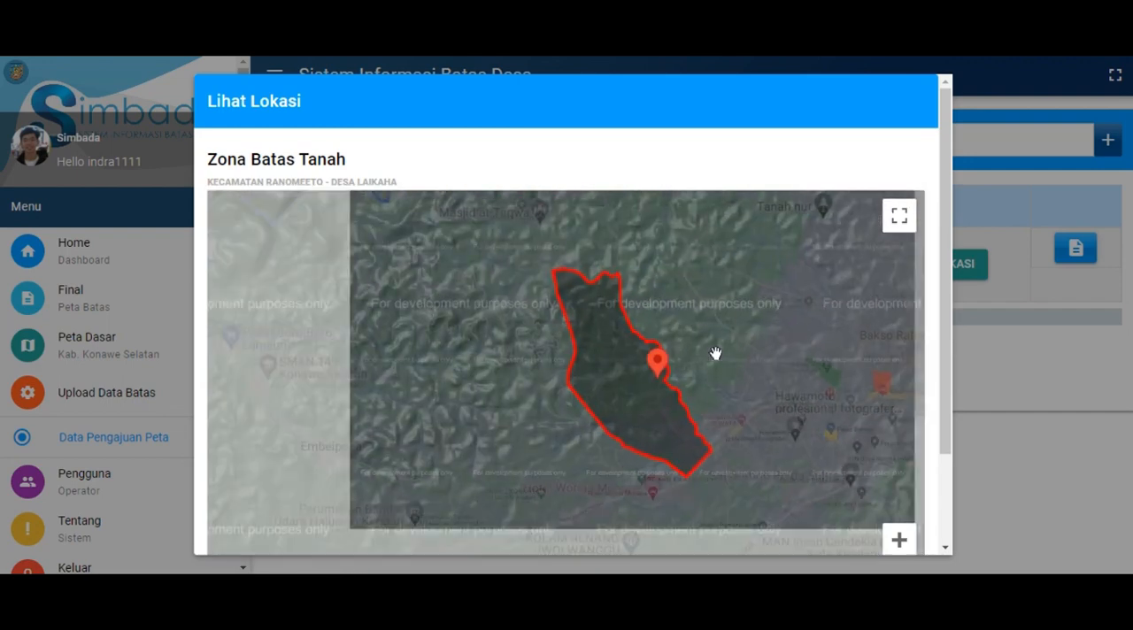
drag(747, 336, 690, 357)
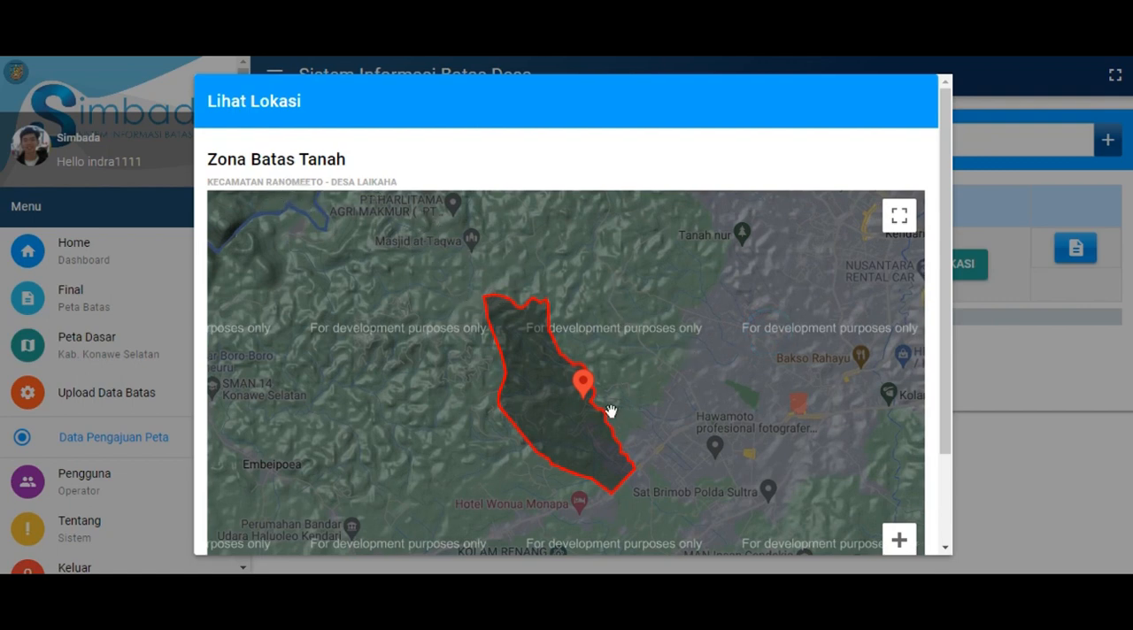
click(578, 388)
mouse_move(720, 406)
mouse_down()
mouse_move(720, 328)
mouse_move(723, 385)
mouse_up()
scroll(936, 391, down, 3)
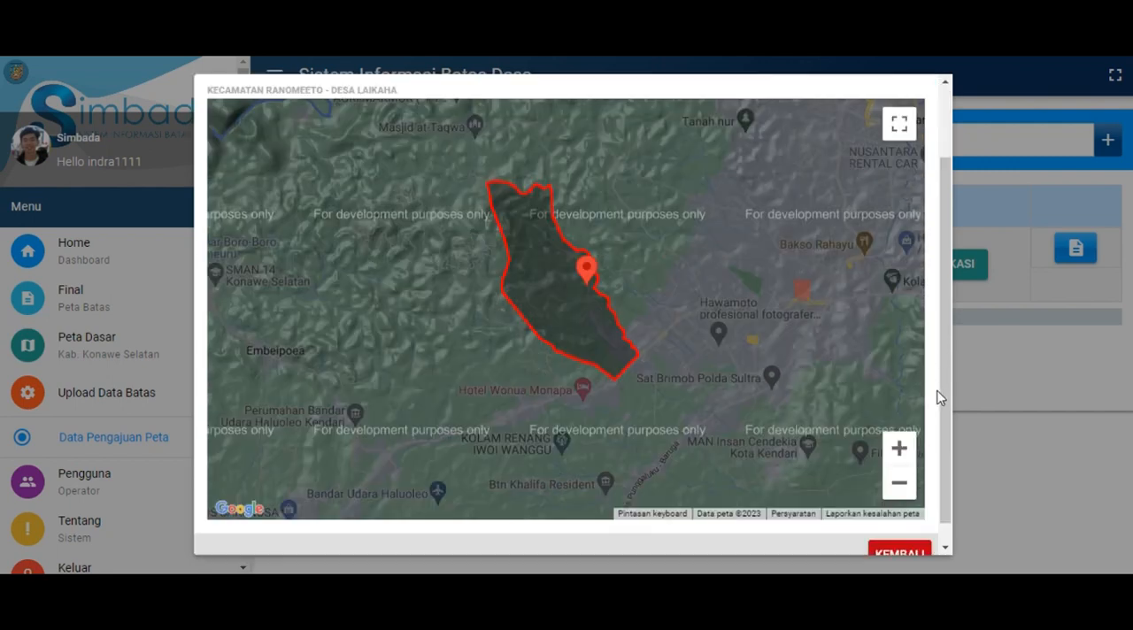
click(914, 541)
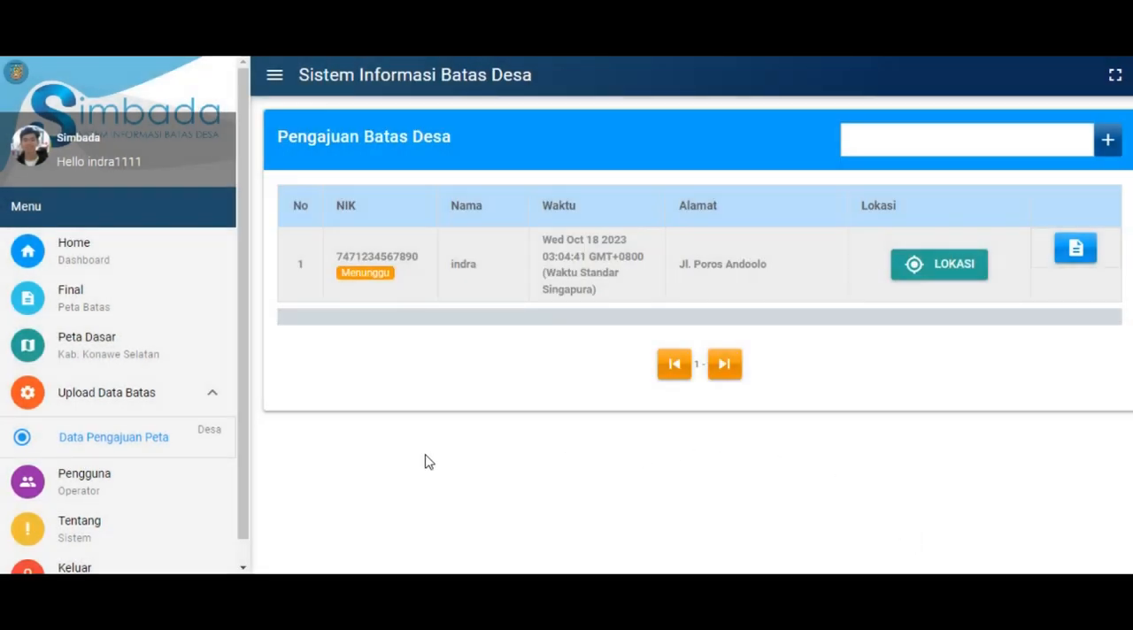